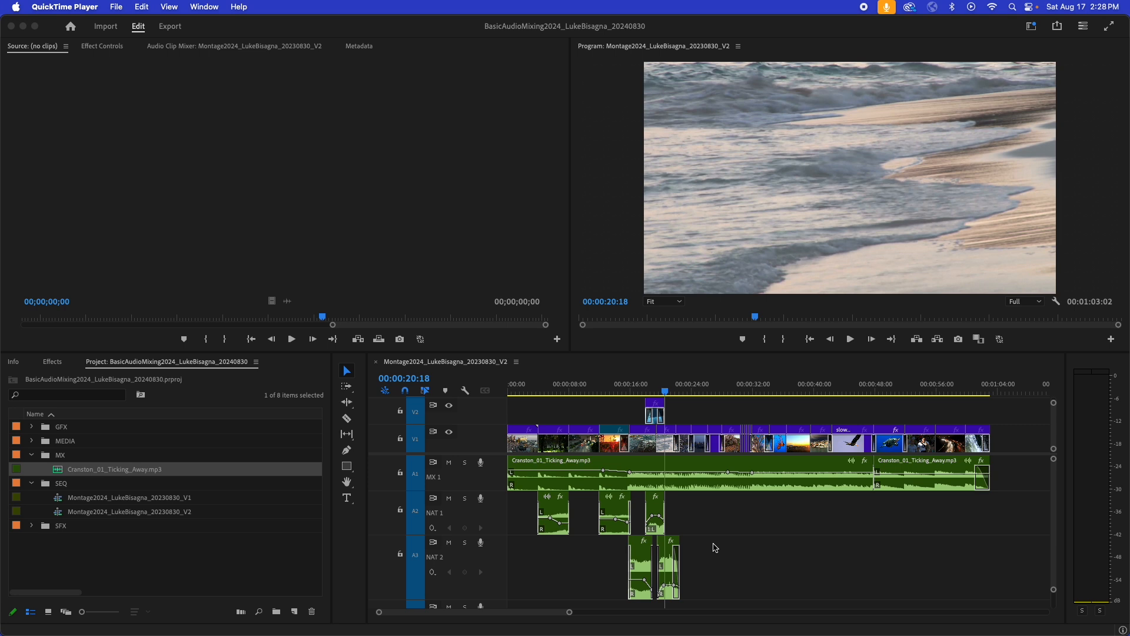
# Step: Review the downtown city night shot in the montage sequence, scrubbing and playing around 00:00:09 to 00:00:10
pyautogui.click(658, 385)
pyautogui.moveTo(656, 387); pyautogui.dragTo(581, 392)
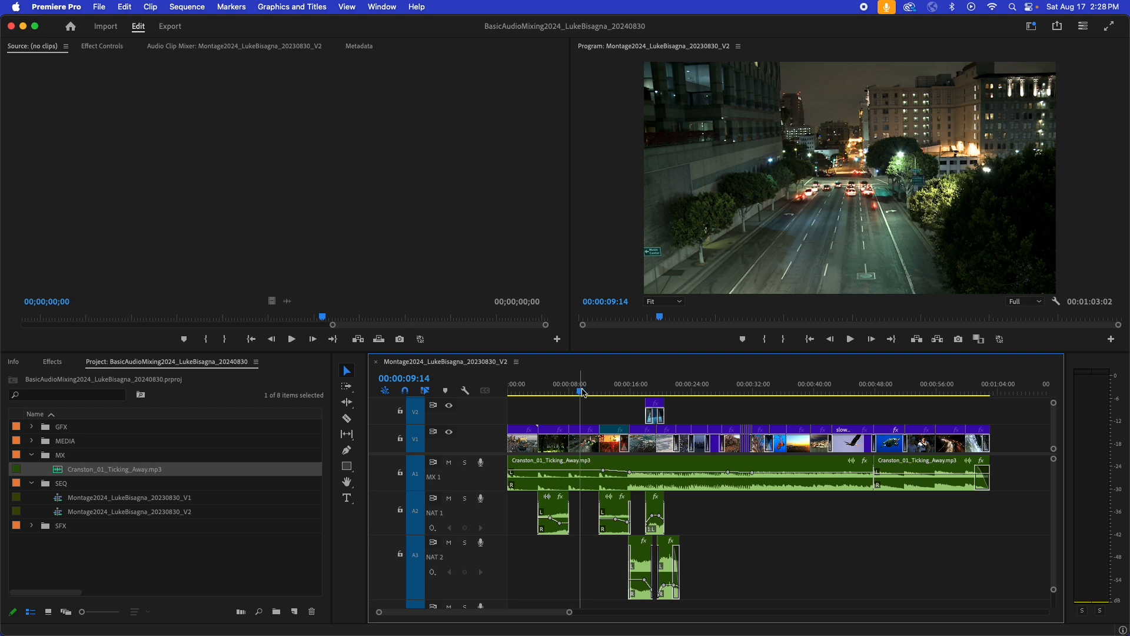
pyautogui.click(579, 389)
pyautogui.moveTo(579, 388); pyautogui.dragTo(587, 389)
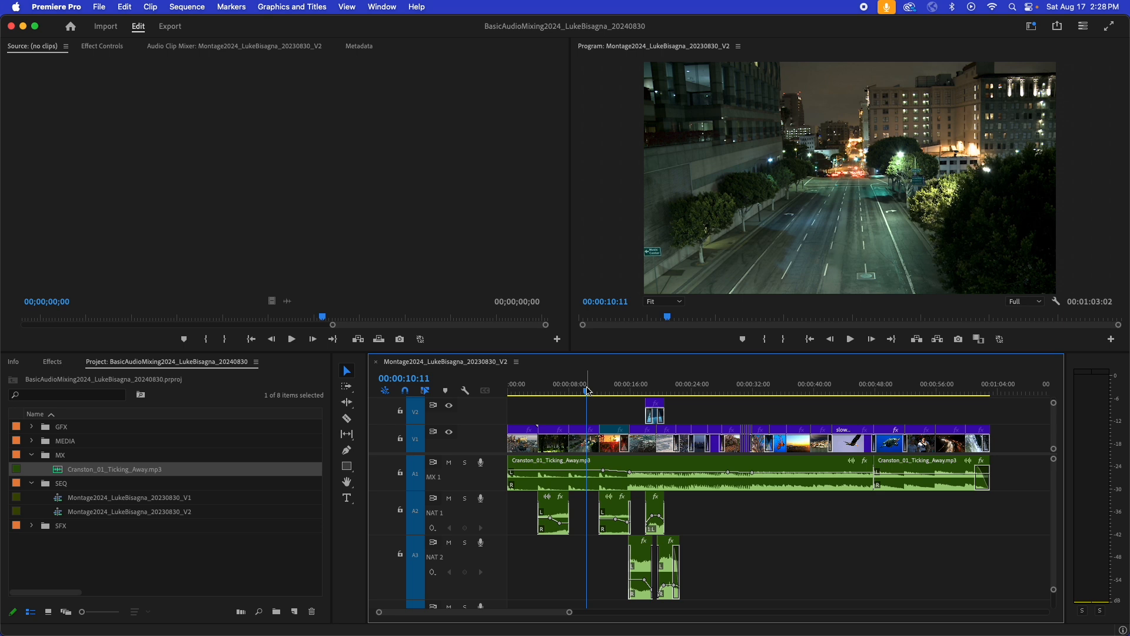
pyautogui.press('Up')
pyautogui.press('space')
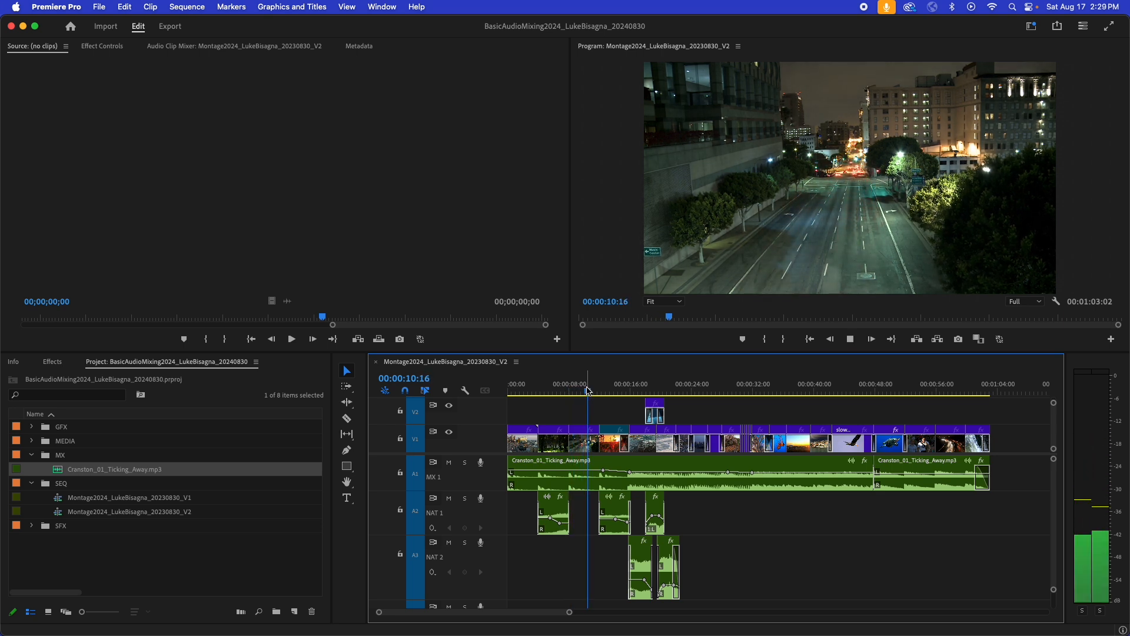
pyautogui.press('space')
pyautogui.moveTo(589, 389); pyautogui.dragTo(579, 389)
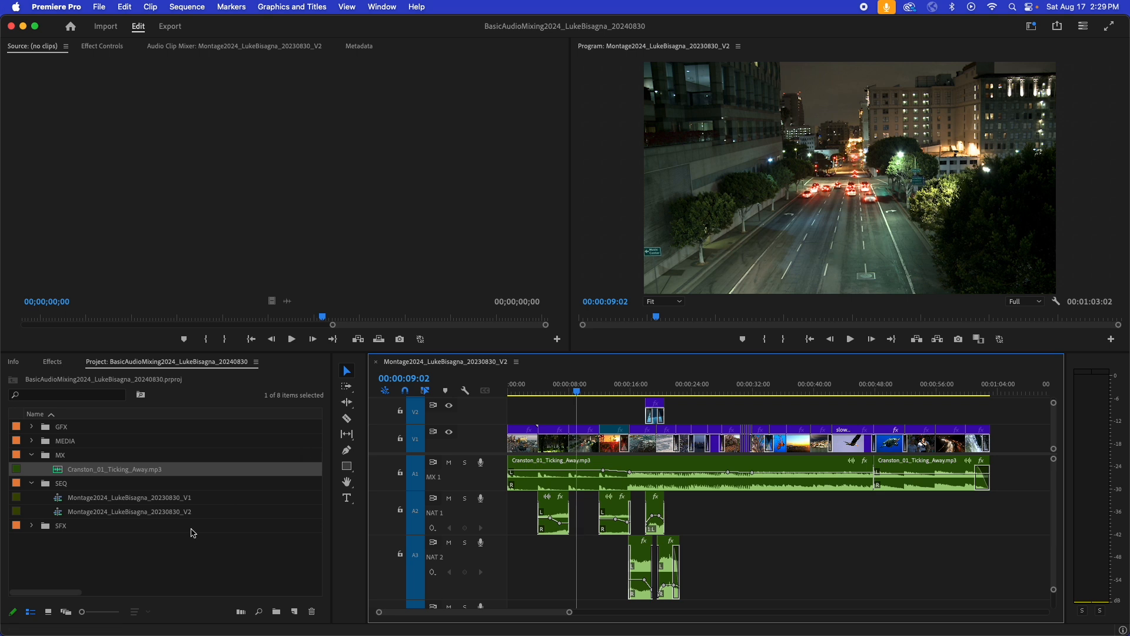
# Step: Load the cars-and-trucks-passing-1.wav sound effect from the TRAFFIC bin inside SFX into the source monitor
pyautogui.click(136, 570)
pyautogui.click(32, 526)
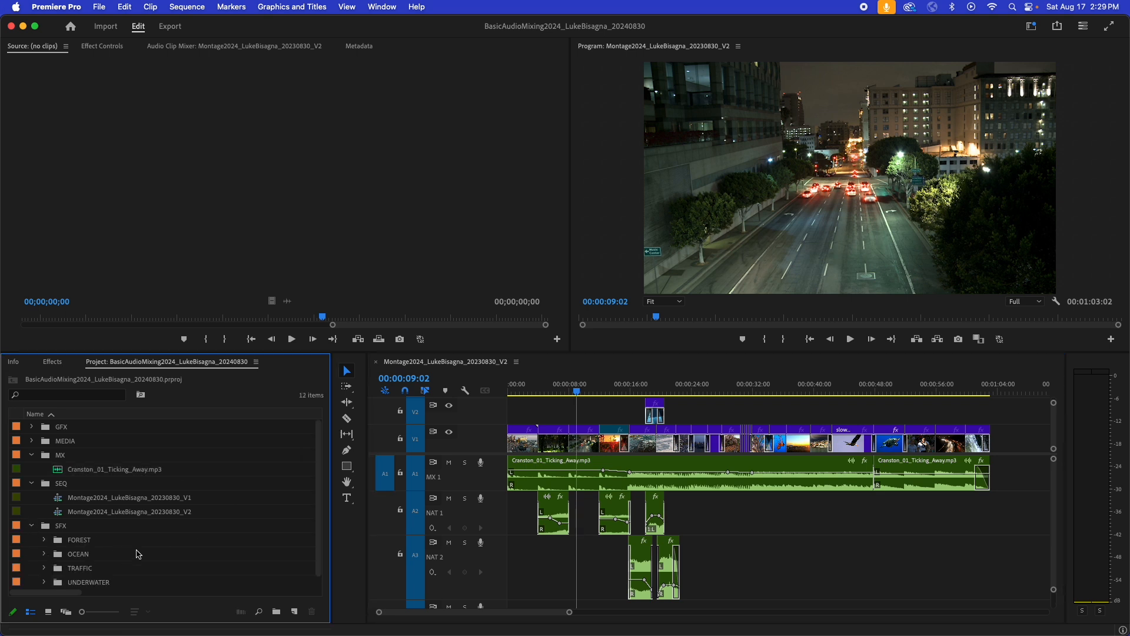
pyautogui.click(45, 568)
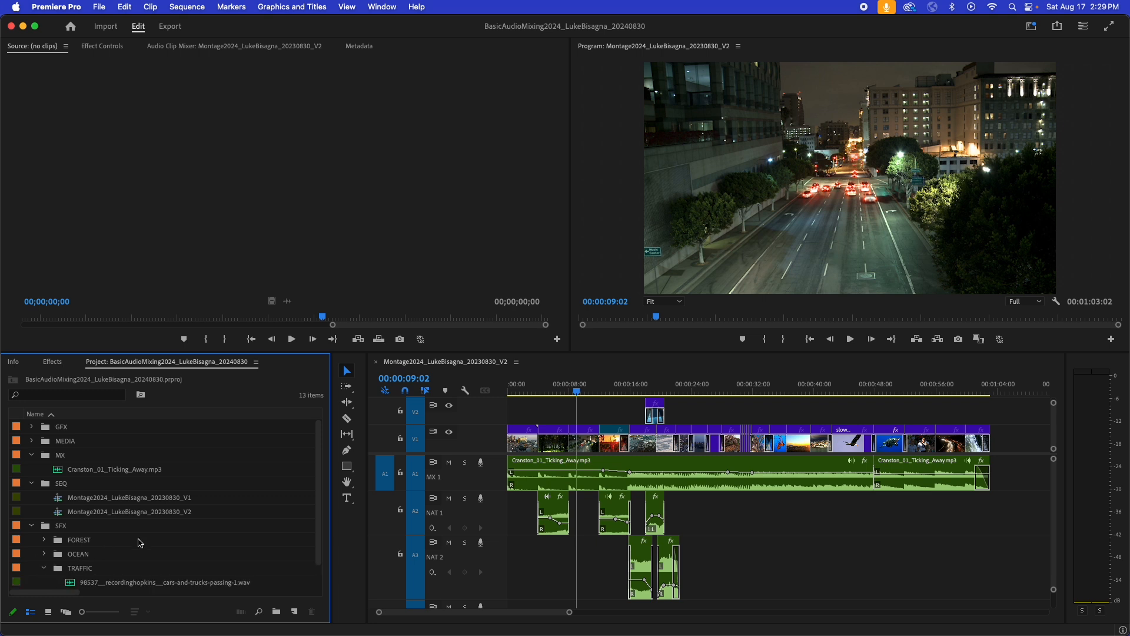
pyautogui.scroll(-1, 144, 542)
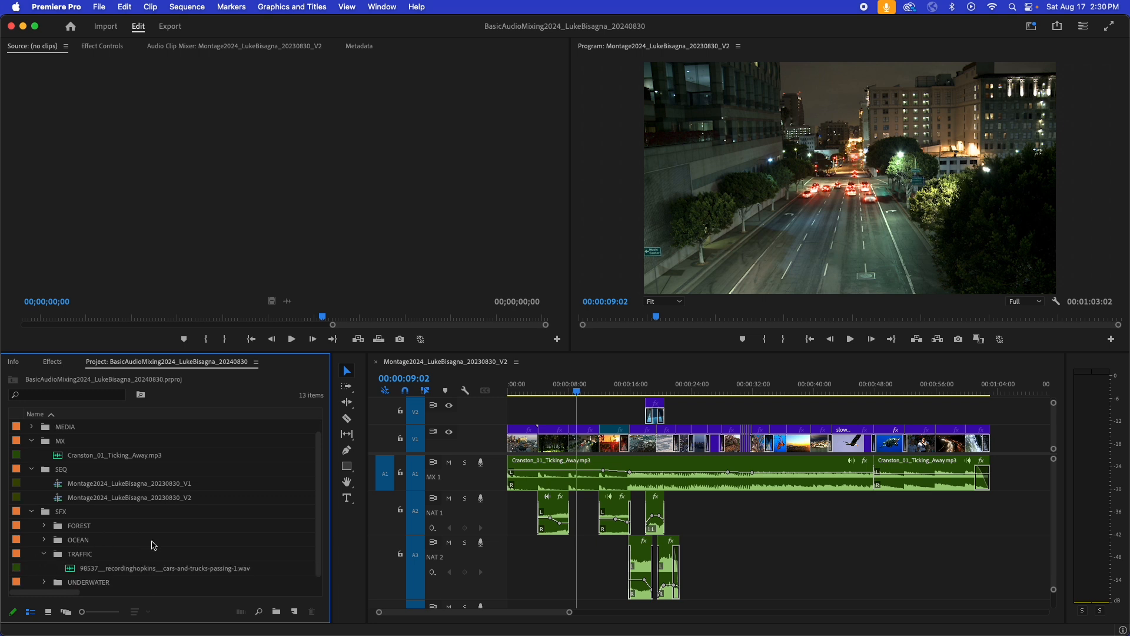
pyautogui.doubleClick(75, 571)
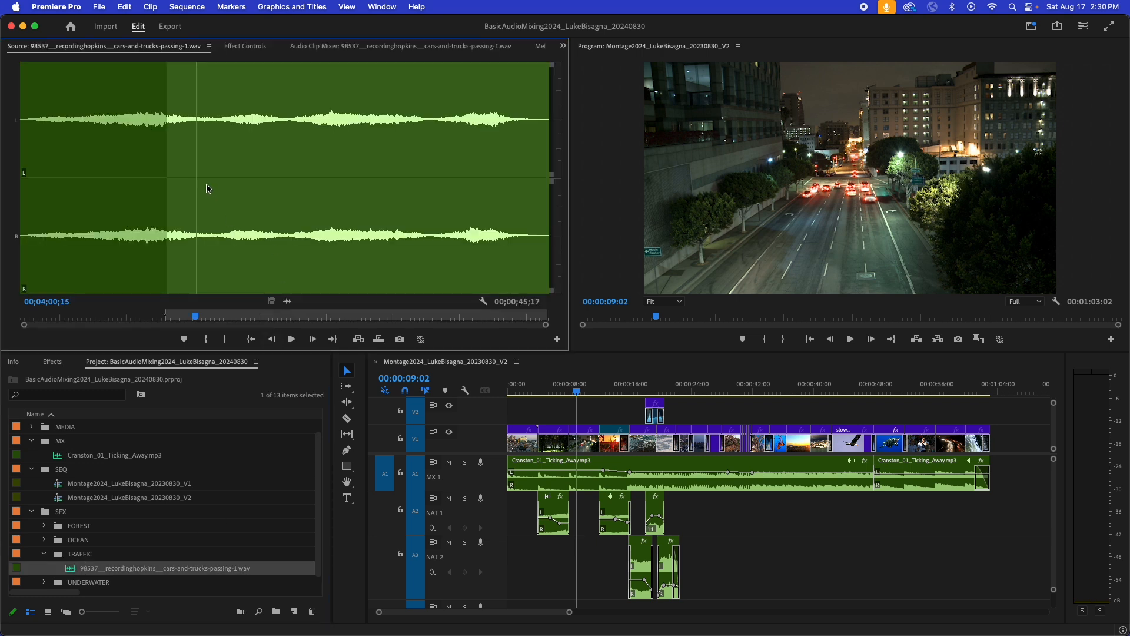
# Step: Audition the traffic sound effect from its In point
pyautogui.hotkey('shift', 'i')
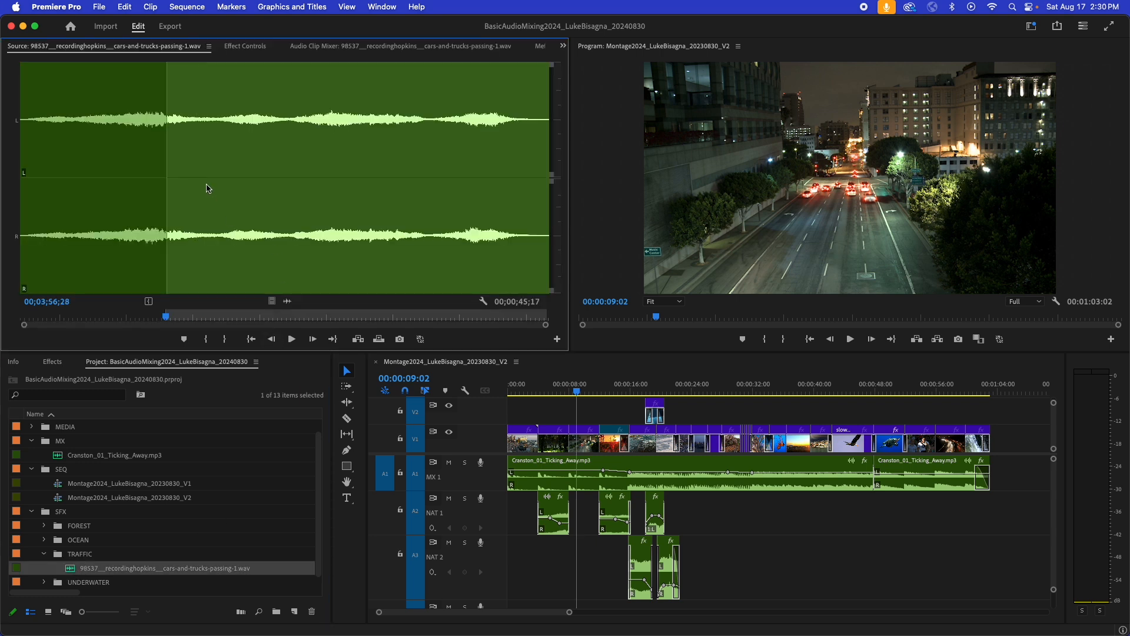
pyautogui.press('space')
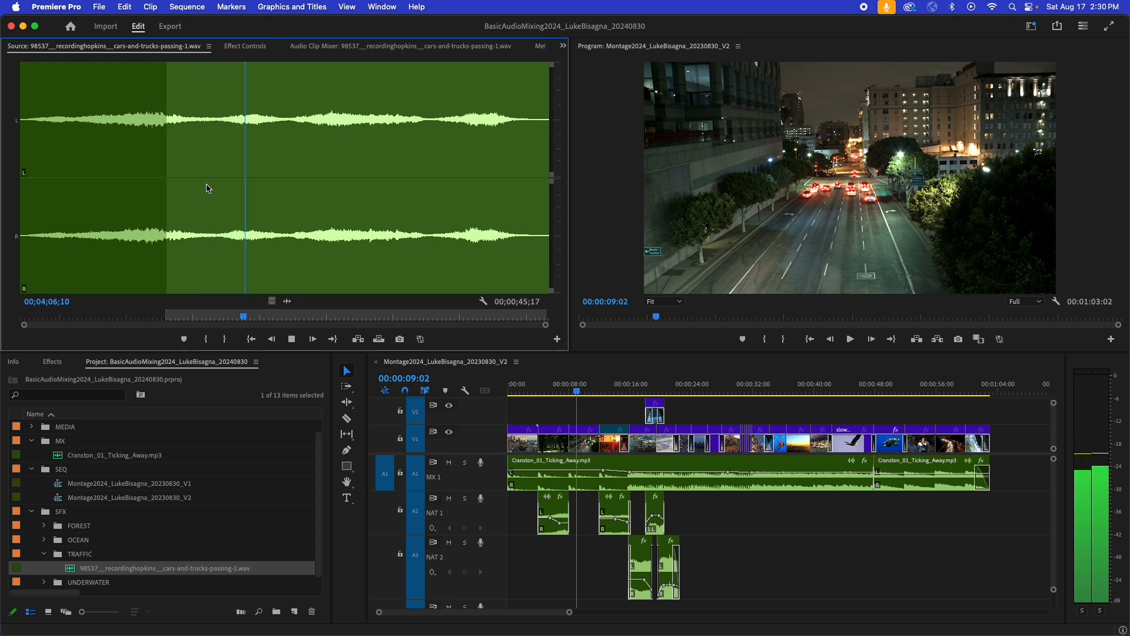
pyautogui.press('space')
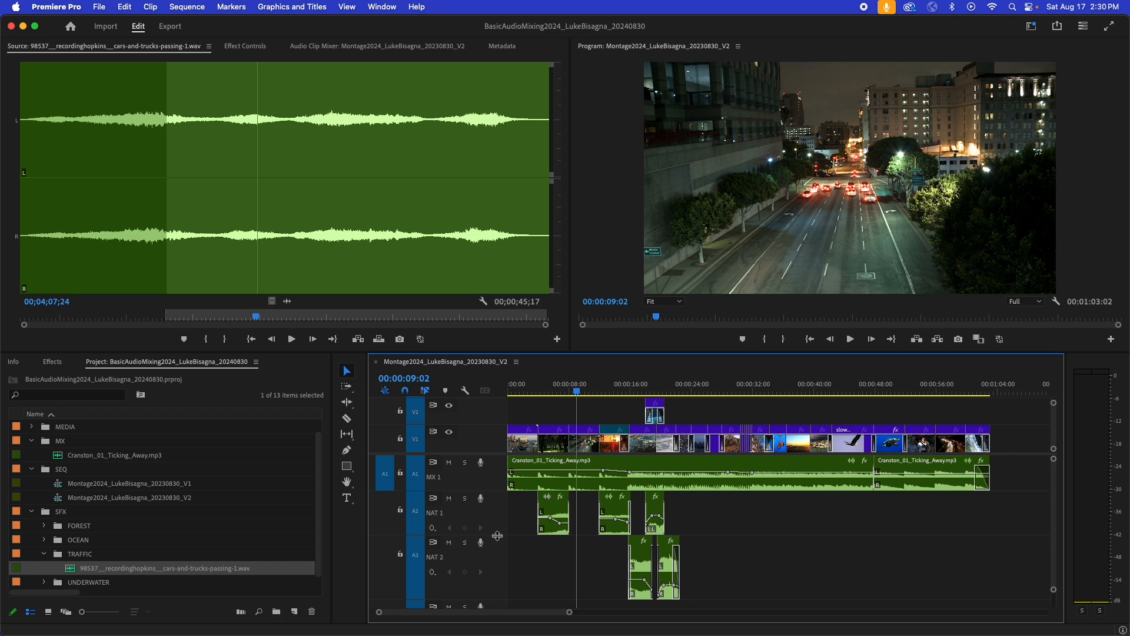
# Step: Reduce the height of audio tracks A2 and A3 and enlarge the A4 (SFX 1) track in the sequence
pyautogui.moveTo(496, 525); pyautogui.dragTo(496, 508)
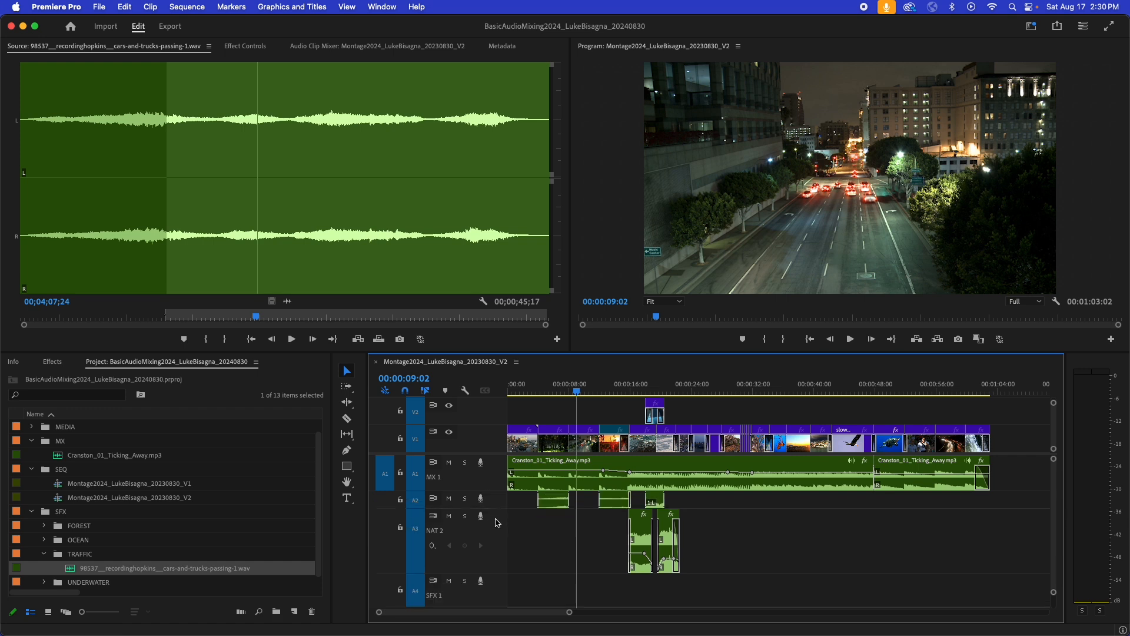
pyautogui.moveTo(500, 572); pyautogui.dragTo(497, 531)
pyautogui.moveTo(497, 570); pyautogui.dragTo(495, 604)
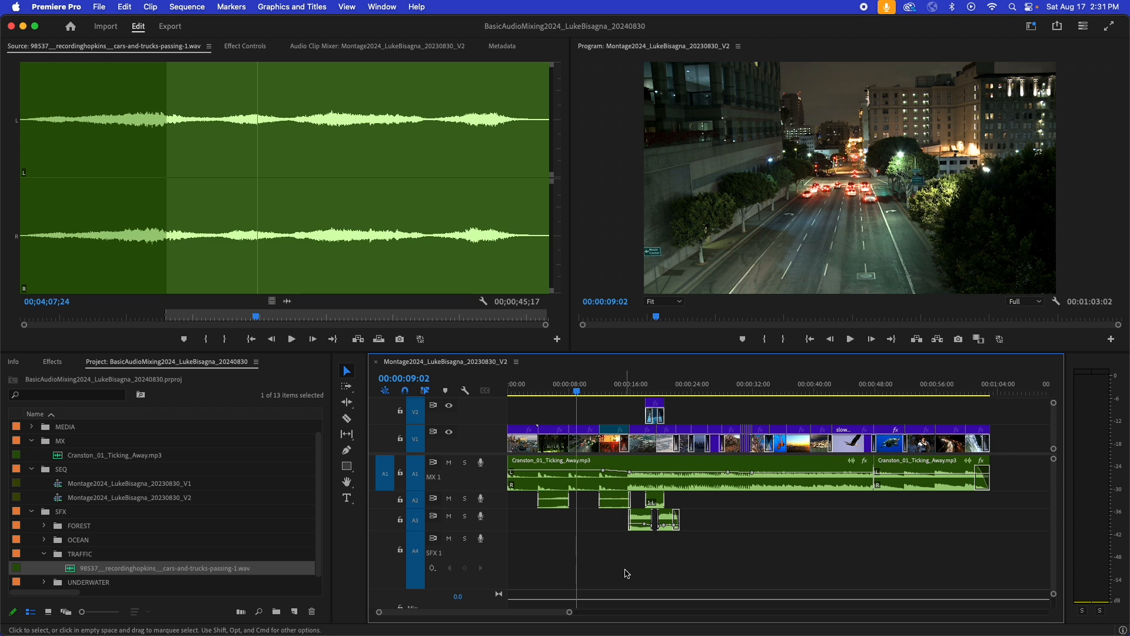
# Step: Overwrite the traffic sound onto A4 (SFX 1) beneath the downtown city night clip, marked to exactly that clip's length
pyautogui.moveTo(383, 483); pyautogui.dragTo(380, 568)
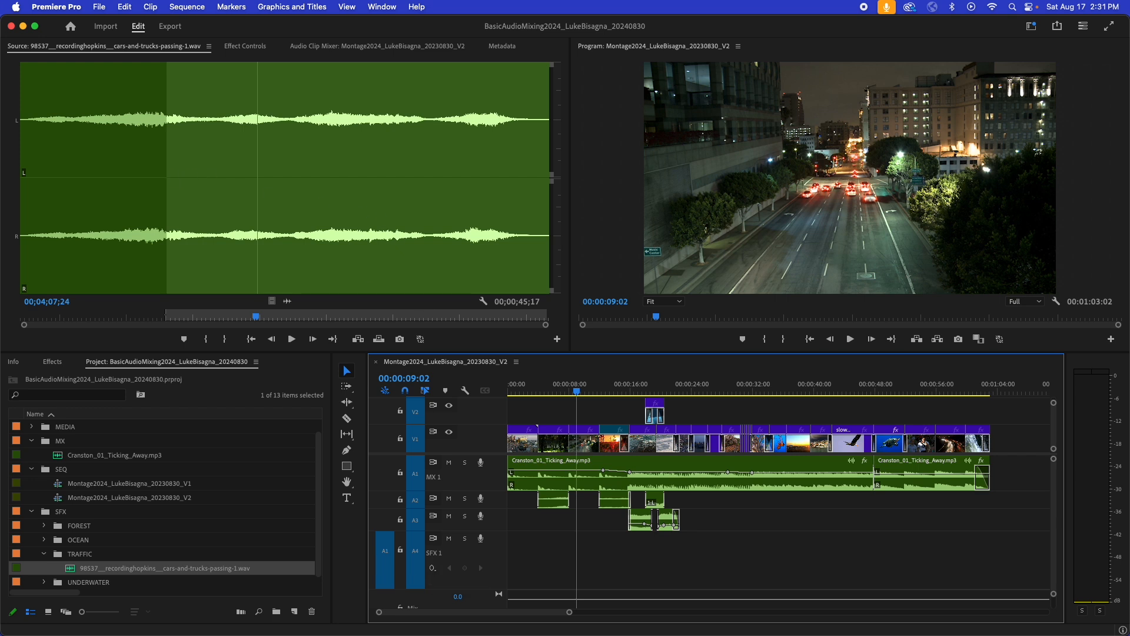
pyautogui.click(589, 443)
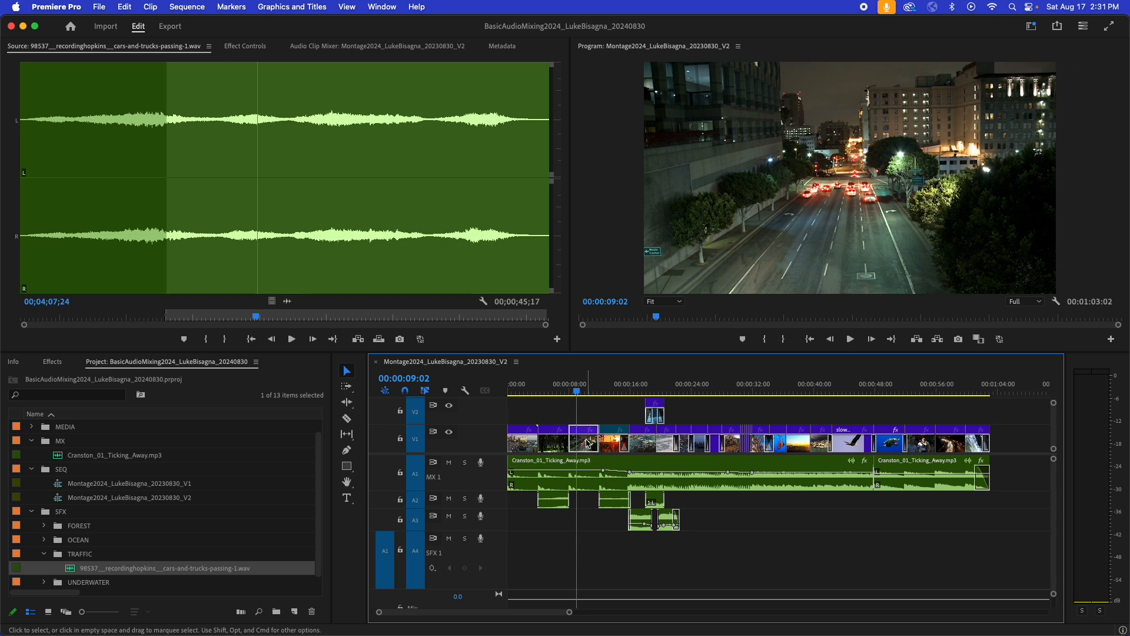
pyautogui.moveTo(577, 392)
pyautogui.mouseDown()
pyautogui.moveTo(601, 391)
pyautogui.moveTo(579, 393)
pyautogui.mouseUp()
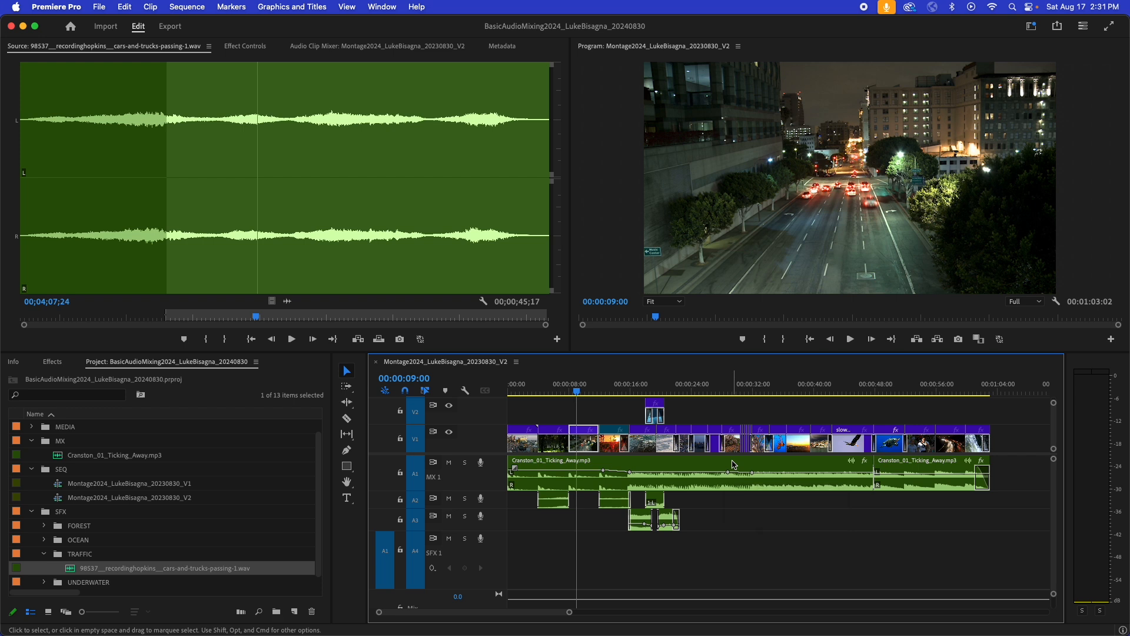
pyautogui.press('=')
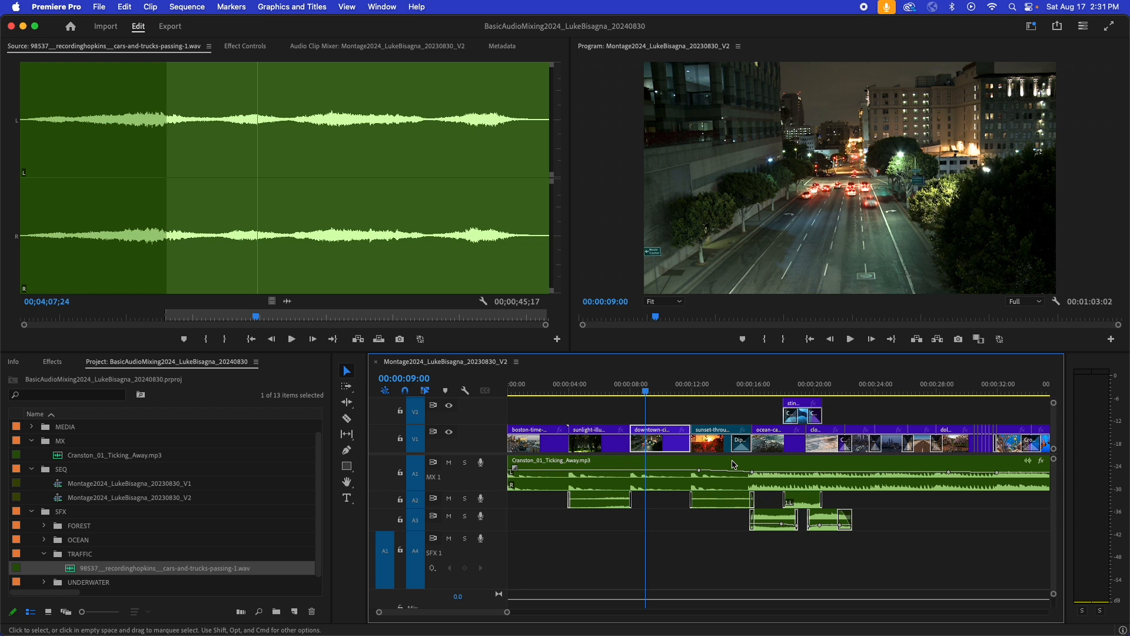
pyautogui.press('x')
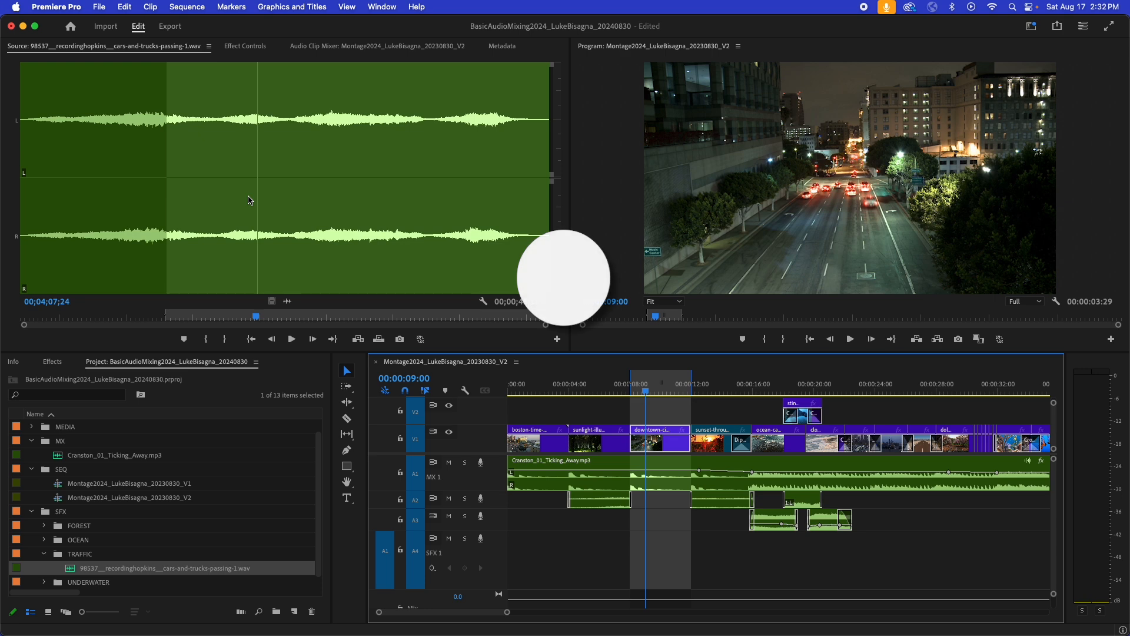
pyautogui.press('.')
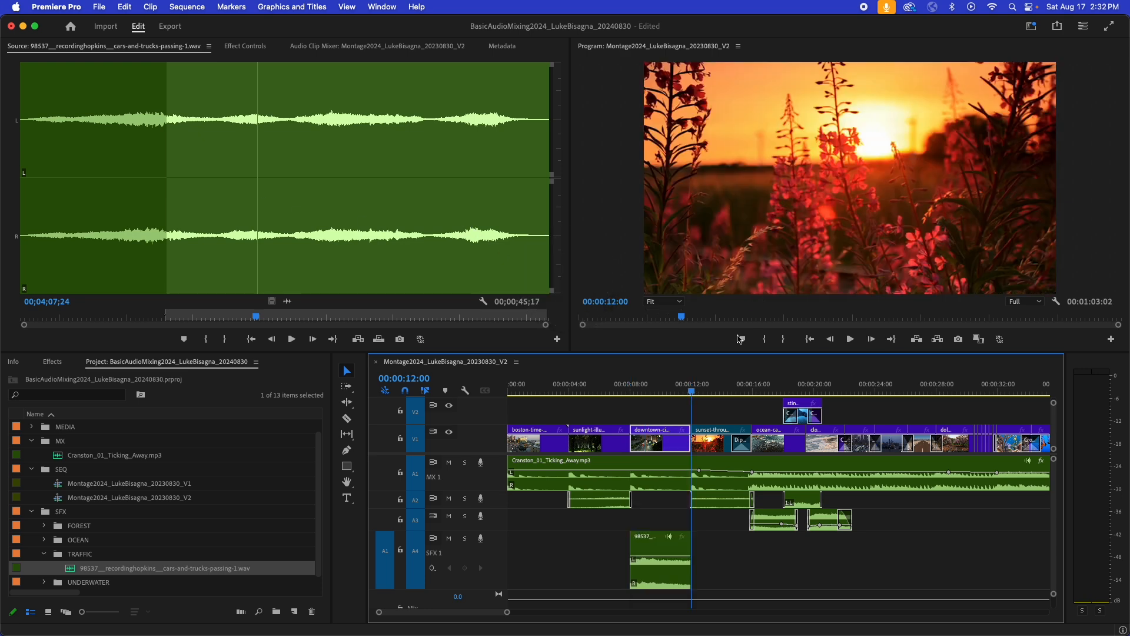
# Step: Play the sequence from just before the downtown clip to hear the traffic sound with the music
pyautogui.click(644, 390)
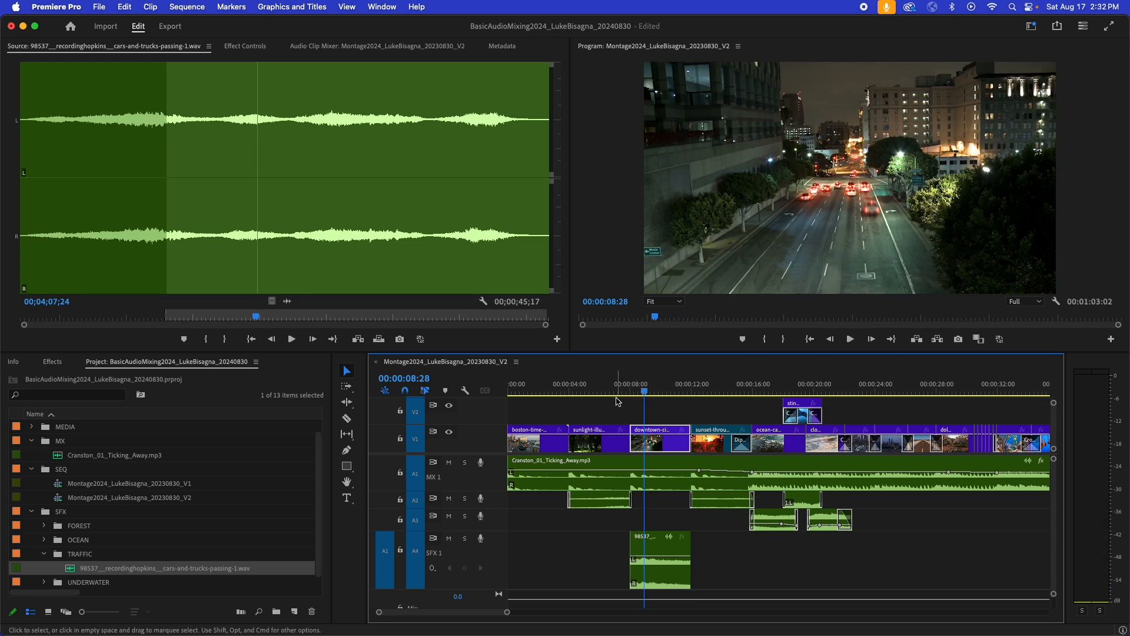
pyautogui.click(617, 390)
pyautogui.press('space')
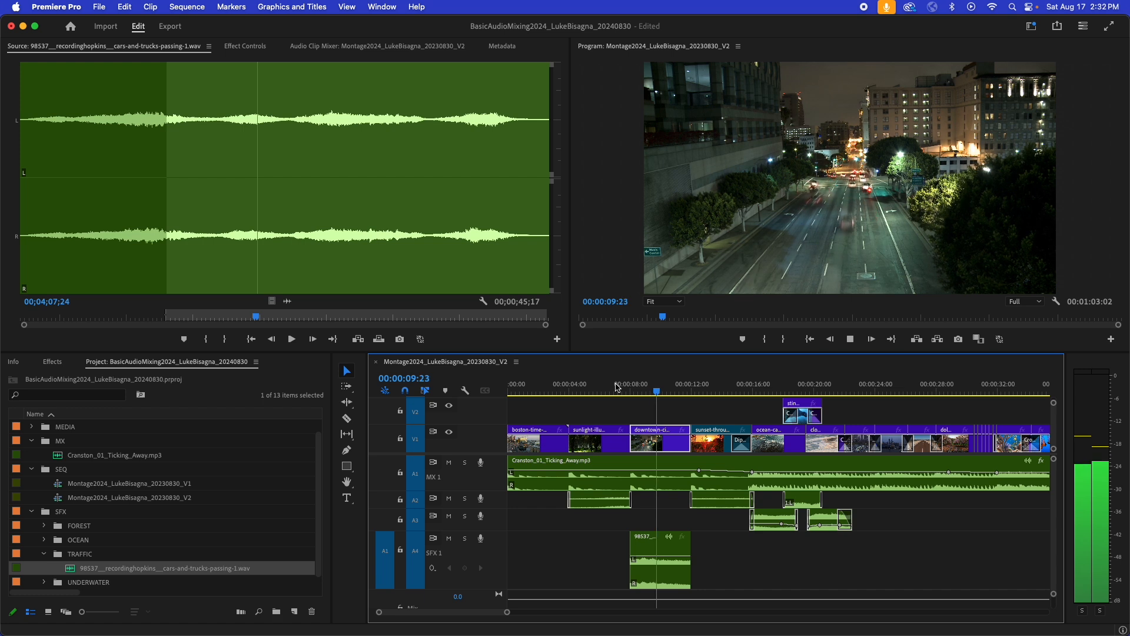
pyautogui.press('space')
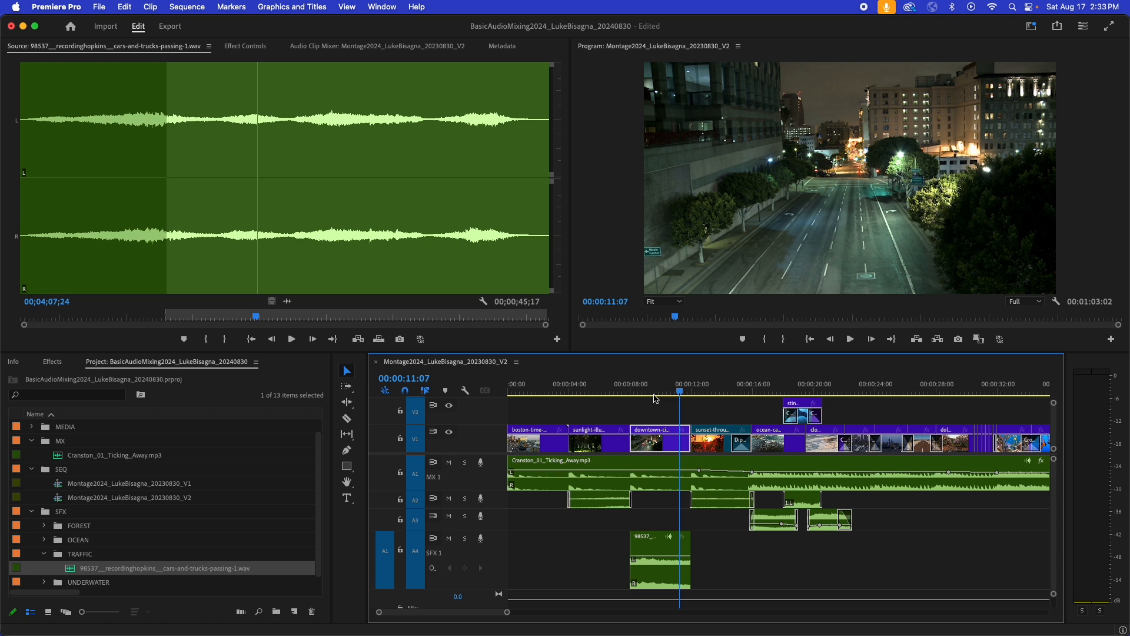
pyautogui.moveTo(642, 391); pyautogui.dragTo(655, 391)
pyautogui.click(665, 548)
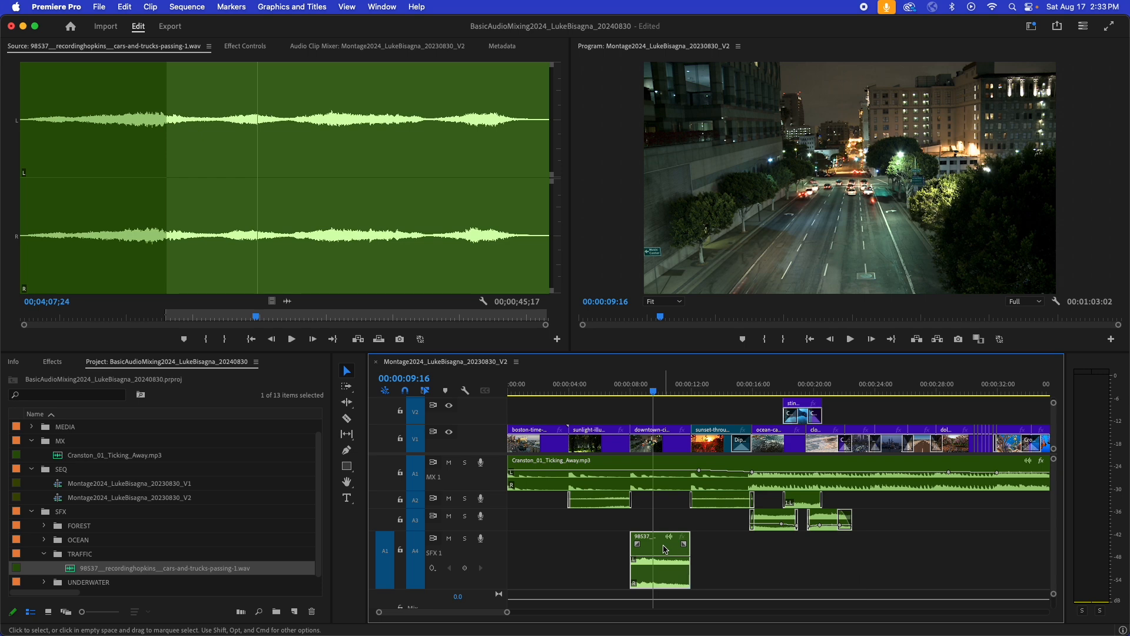
pyautogui.rightClick(665, 549)
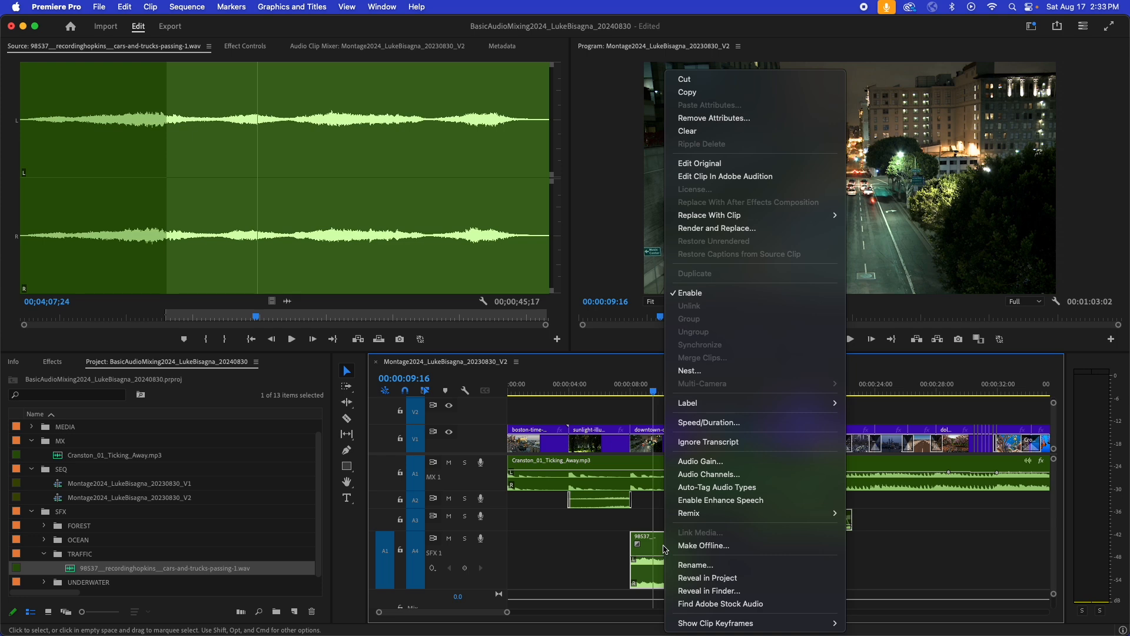
pyautogui.click(704, 422)
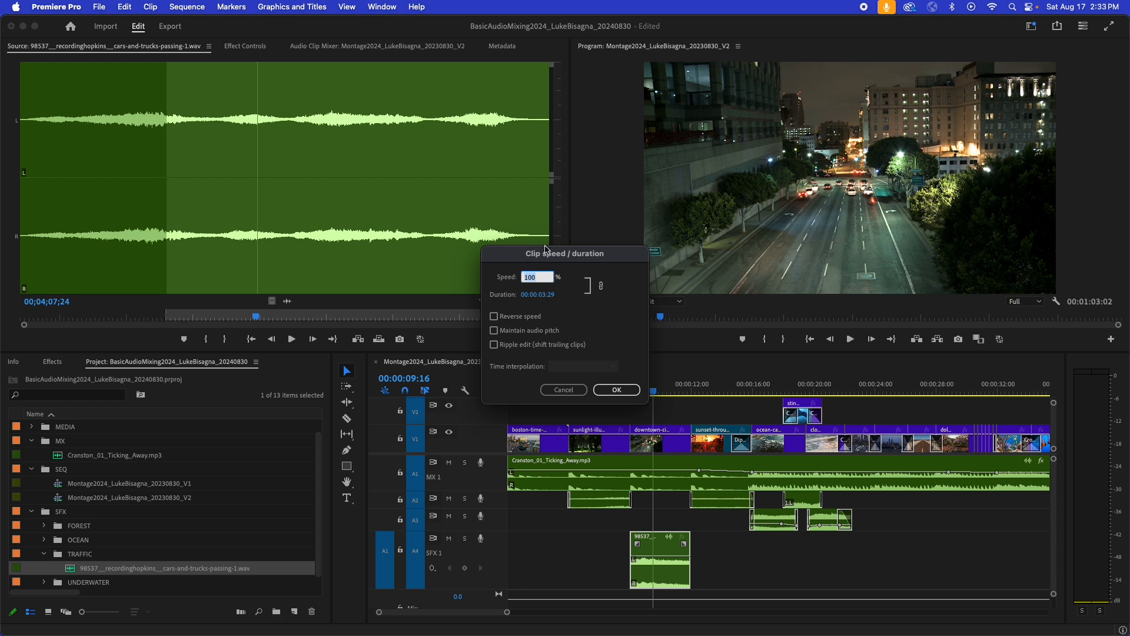
pyautogui.click(563, 390)
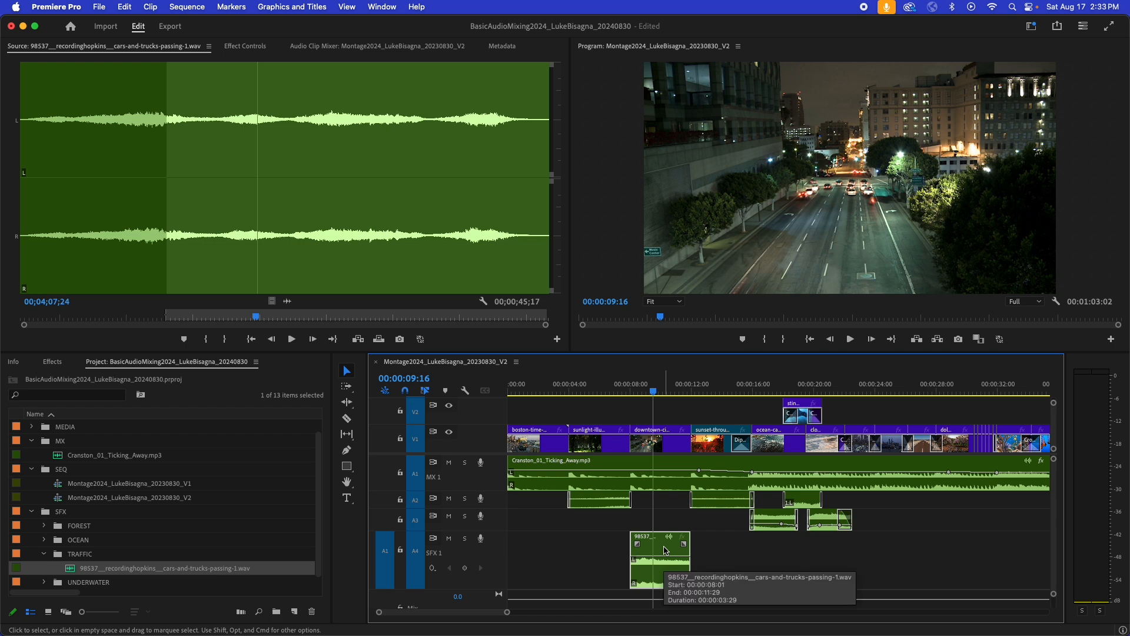
# Step: Set the traffic sound clip's speed to 500% and extend its end to the end of the downtown city night clip
pyautogui.press('super+r')
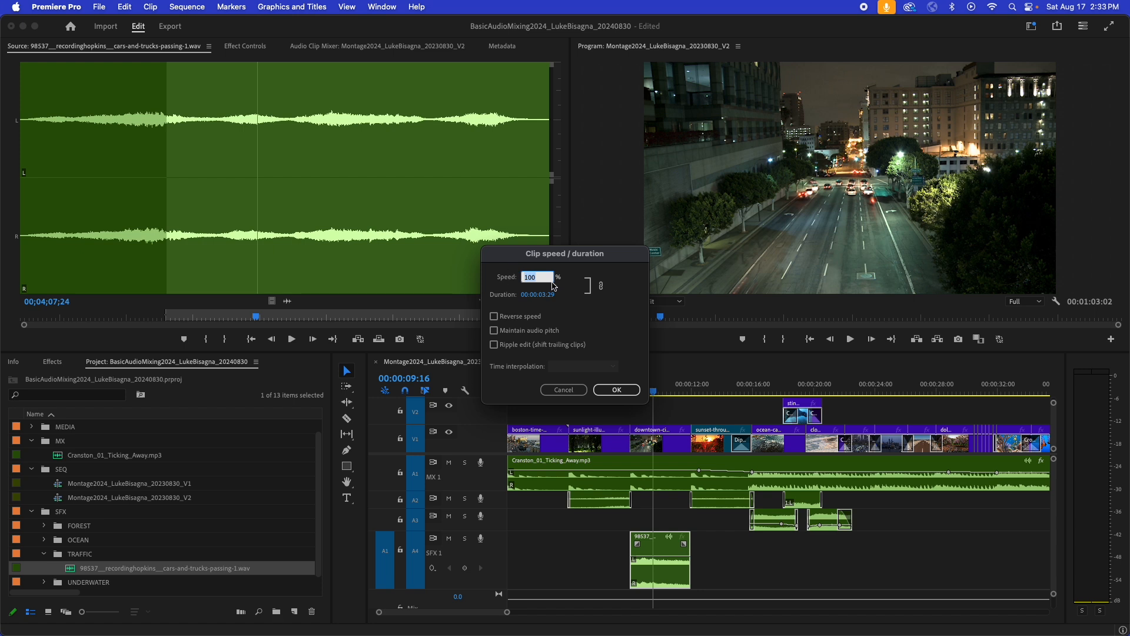
pyautogui.click(494, 317)
pyautogui.click(494, 316)
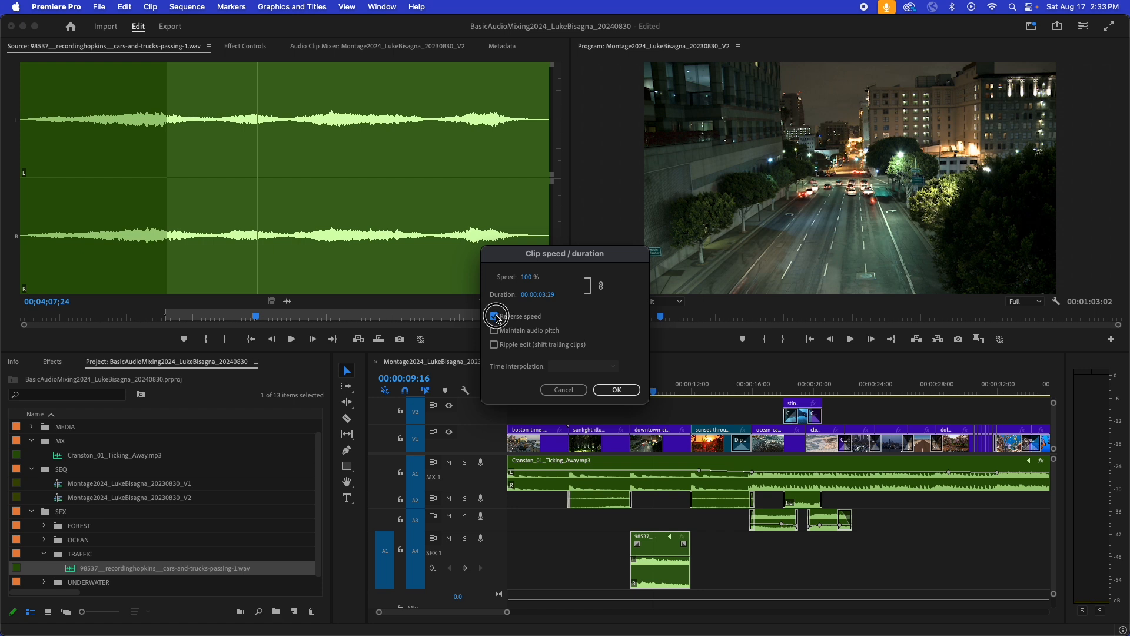
pyautogui.click(526, 278)
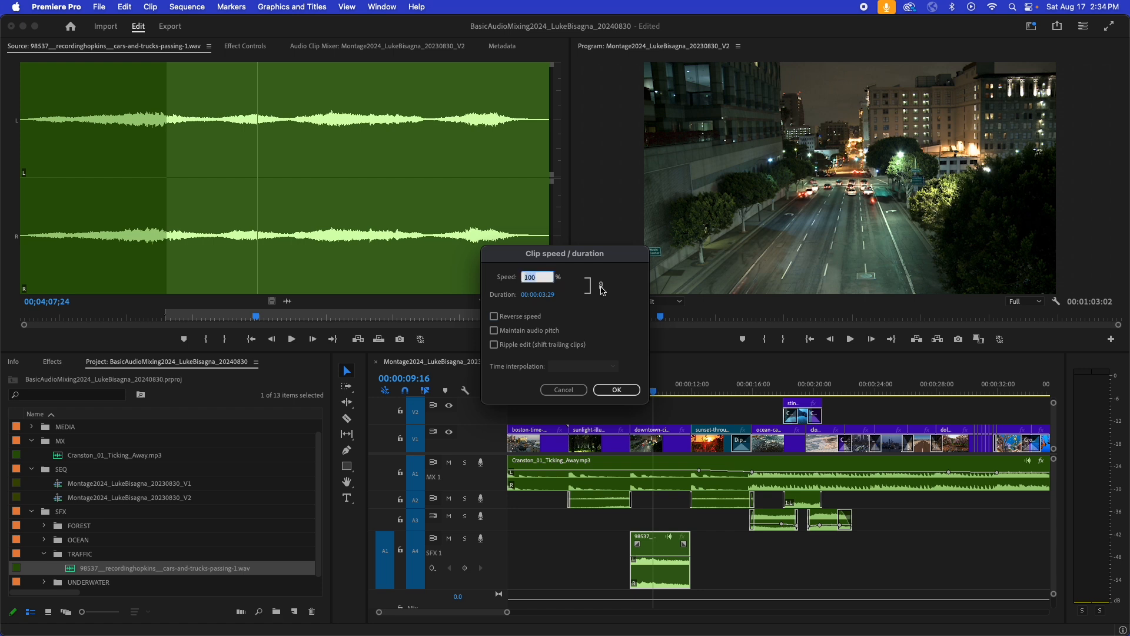
pyautogui.write('500')
pyautogui.click(616, 389)
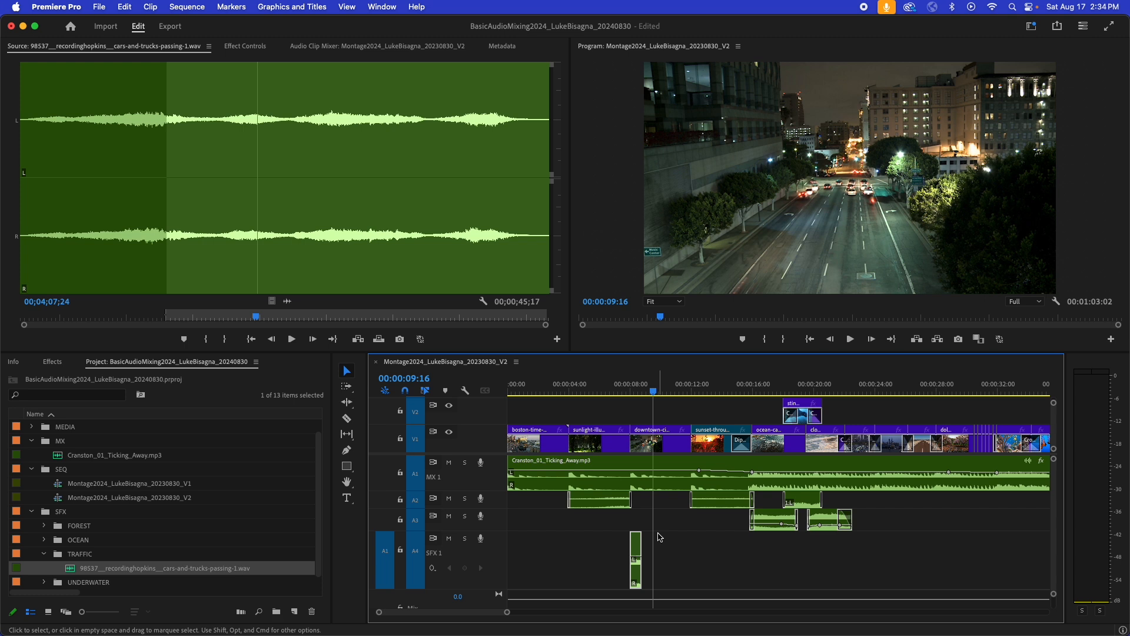
pyautogui.press('=')
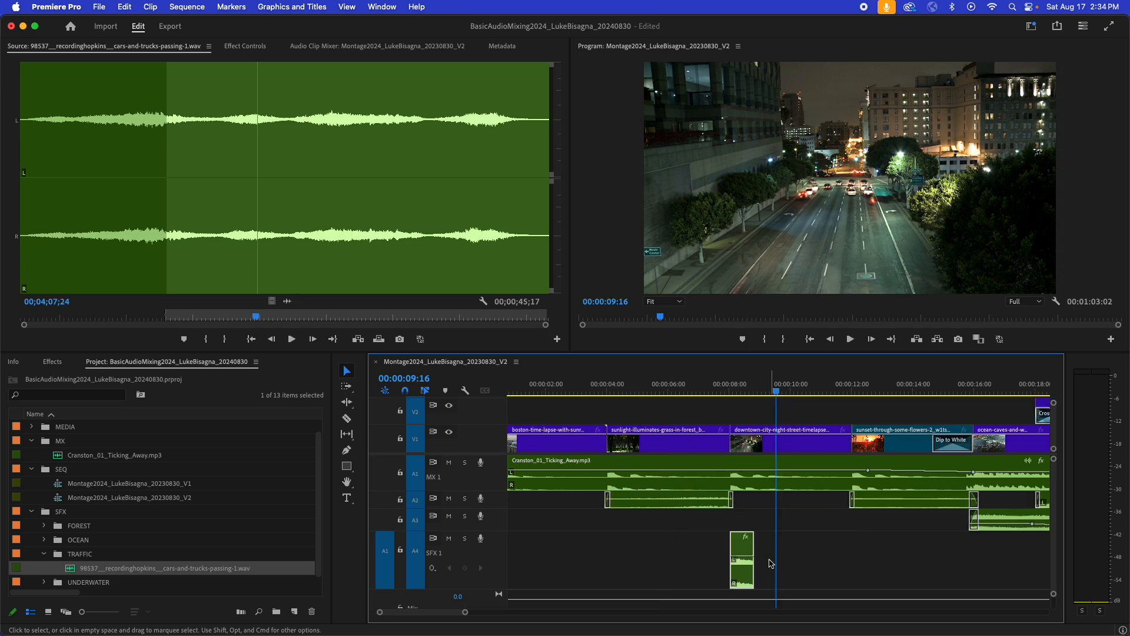
pyautogui.moveTo(757, 544); pyautogui.dragTo(846, 544)
# Step: Play the sequence from about 00:00:07:09 through the downtown clip to hear the sped-up traffic sound
pyautogui.click(708, 390)
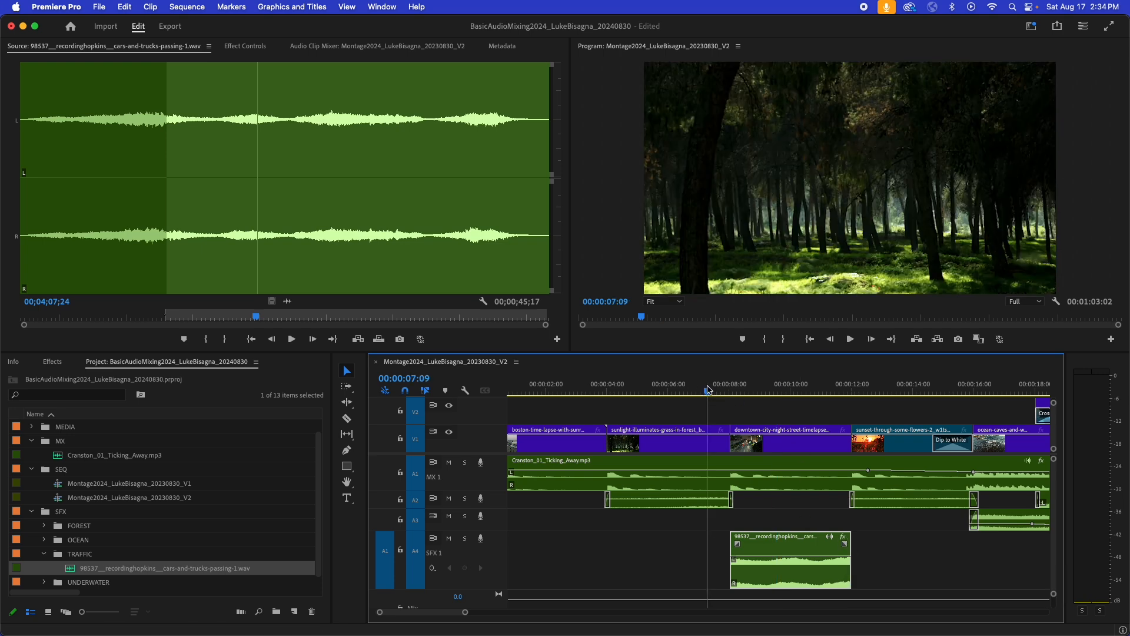
pyautogui.press('space')
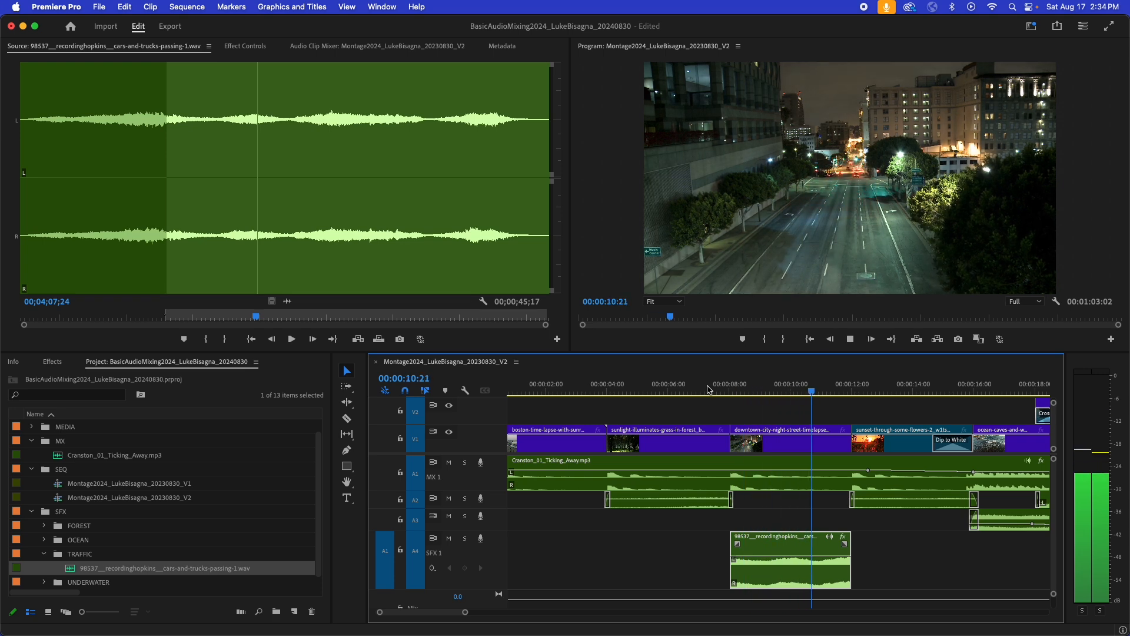
pyautogui.press('space')
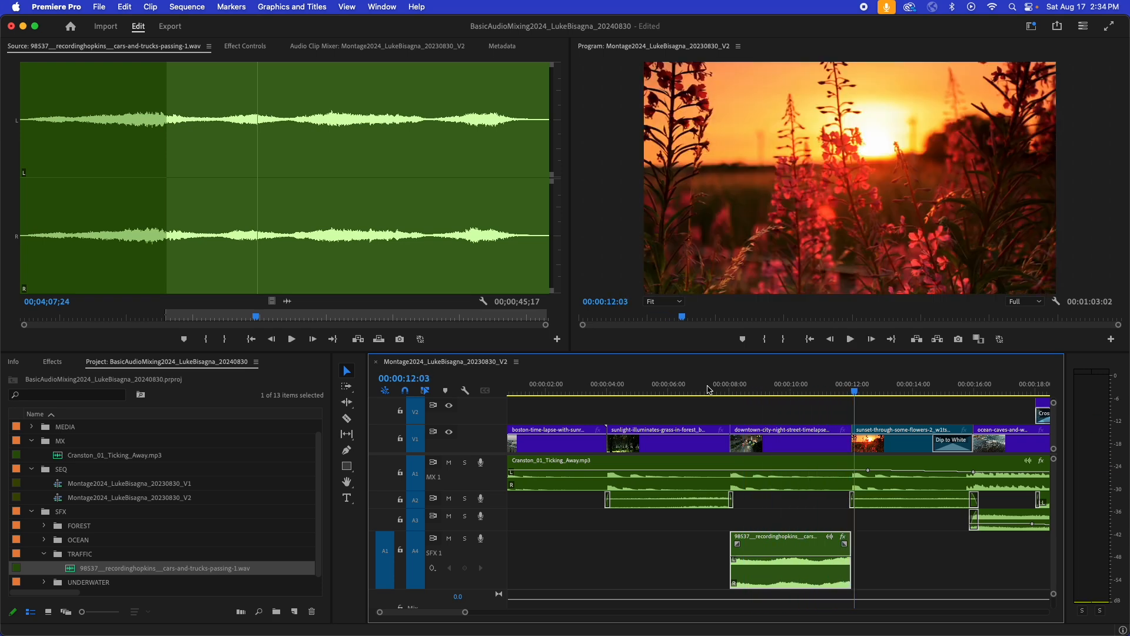
pyautogui.click(817, 389)
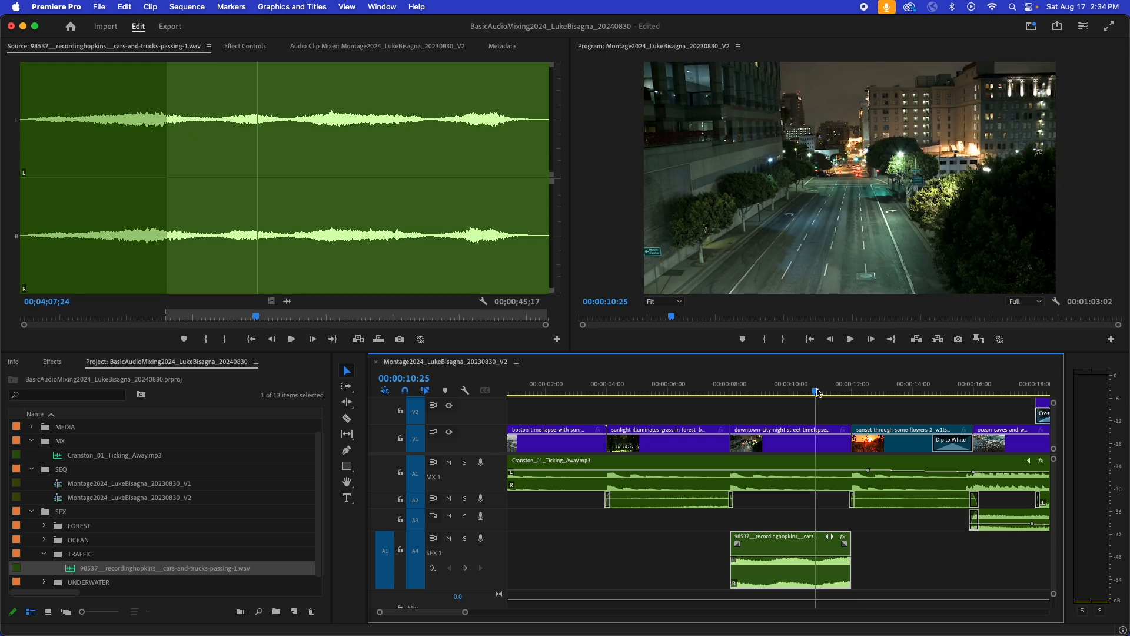
# Step: Lower the volume of the traffic sound clip on A4 (SFX 1) and play it beneath the downtown city night clip
pyautogui.moveTo(817, 389); pyautogui.dragTo(788, 391)
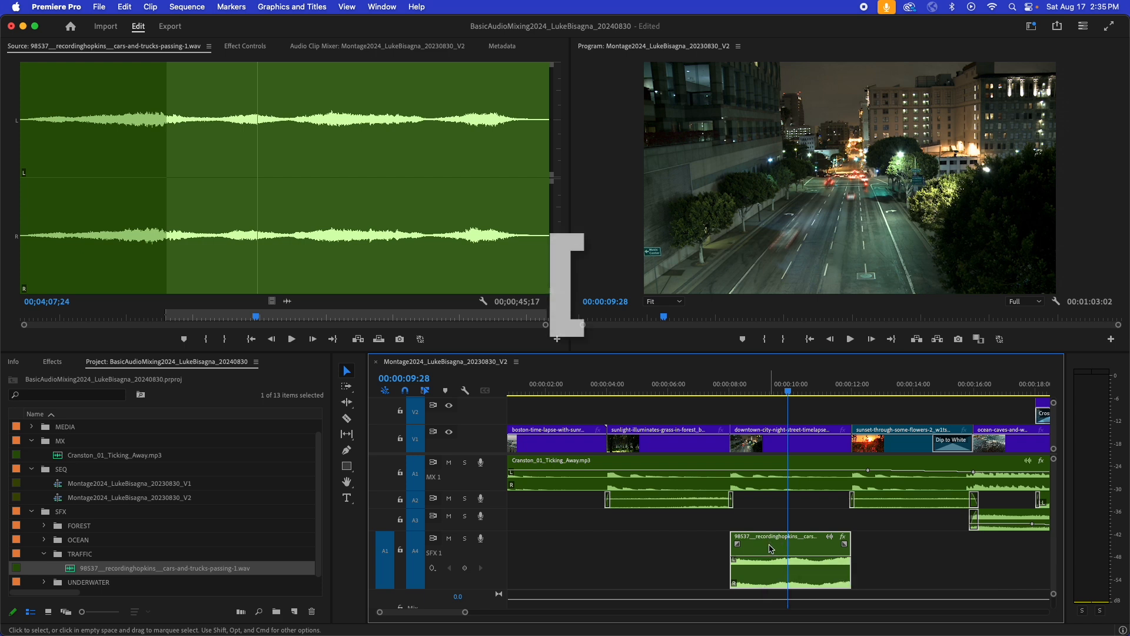
pyautogui.press('[')
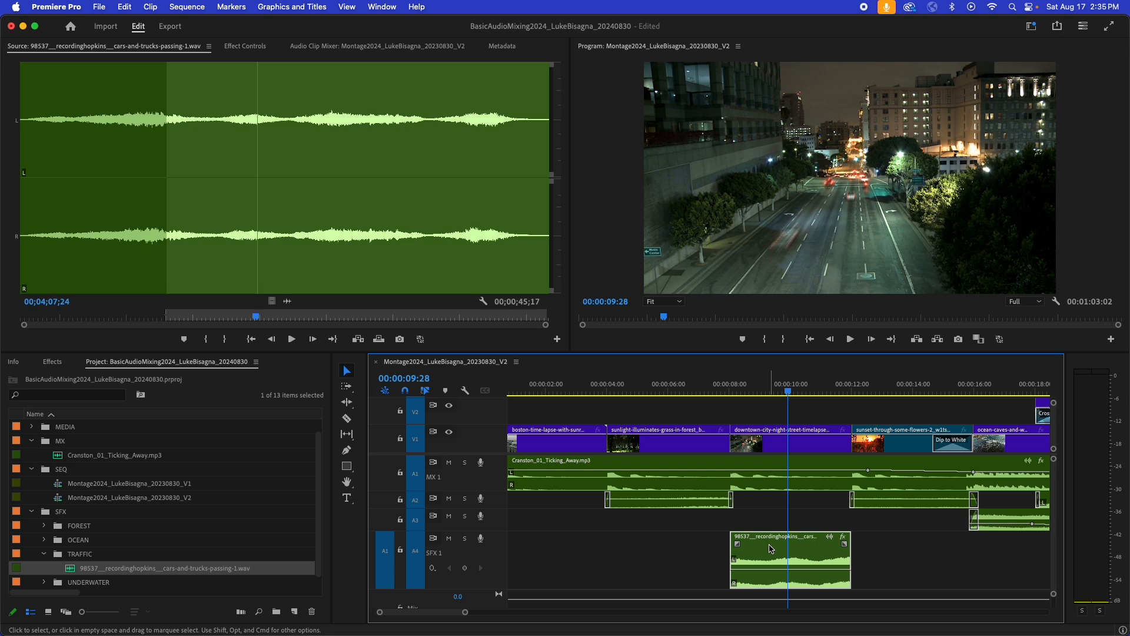
pyautogui.click(714, 390)
pyautogui.press('space')
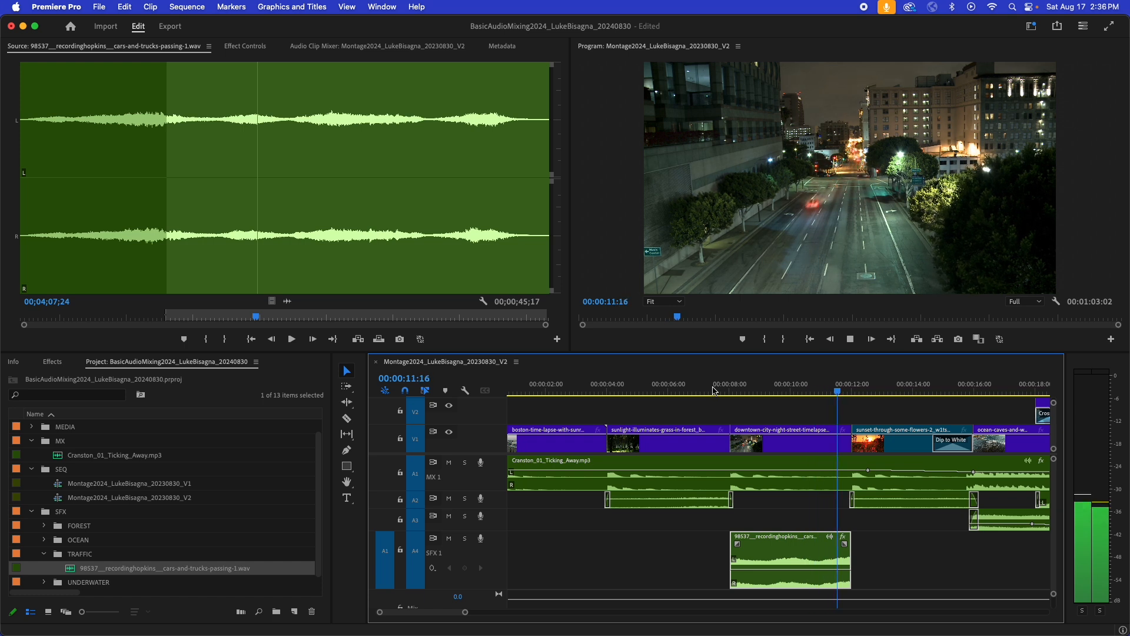
pyautogui.press('space')
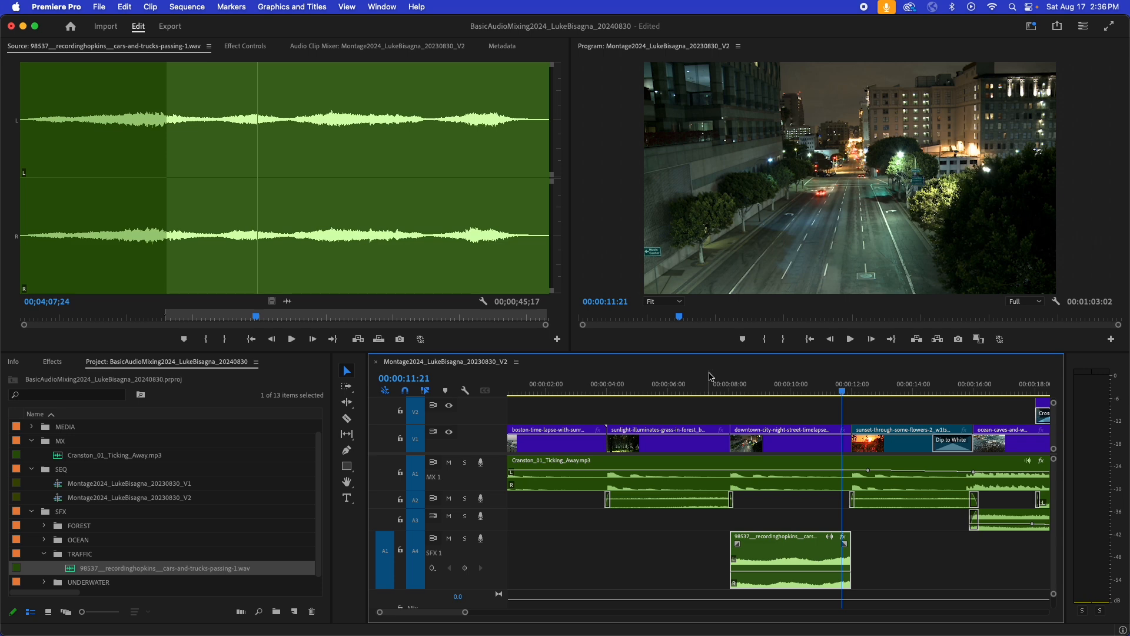
pyautogui.click(724, 391)
pyautogui.press('space')
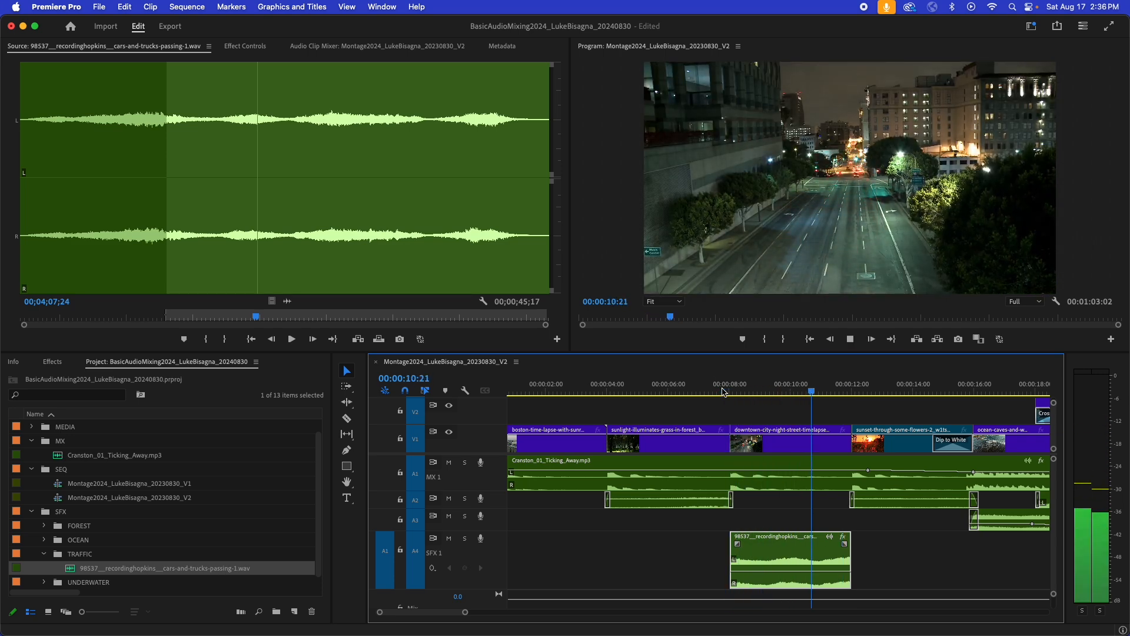
pyautogui.press('space')
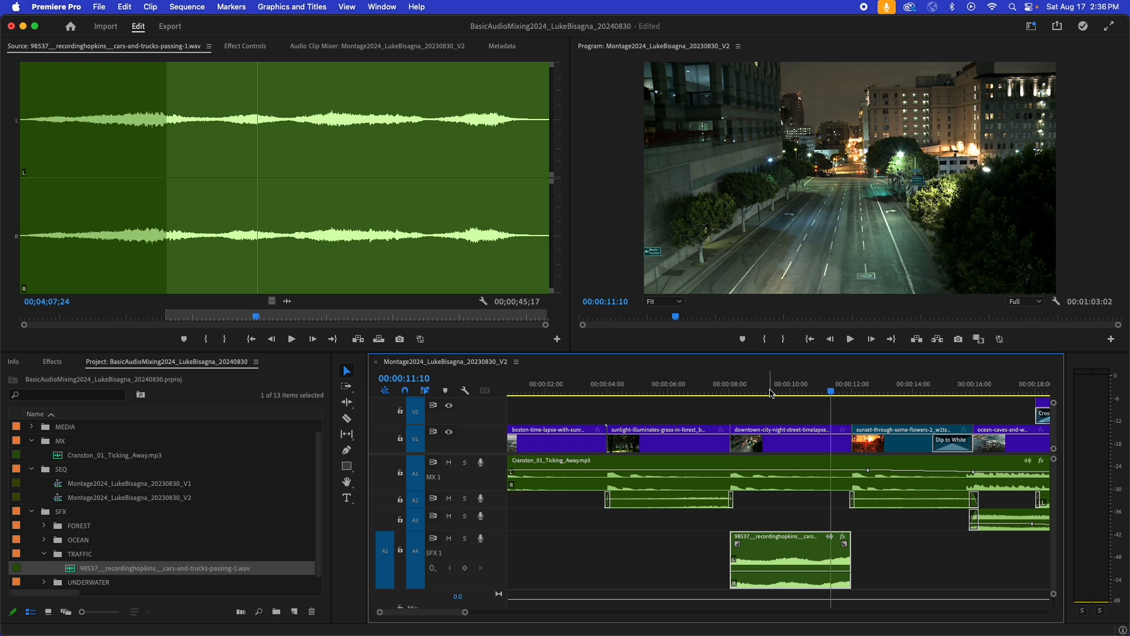
# Step: Find the Pitch Shifter audio effect and apply it to the traffic sound clip on A4
pyautogui.click(769, 392)
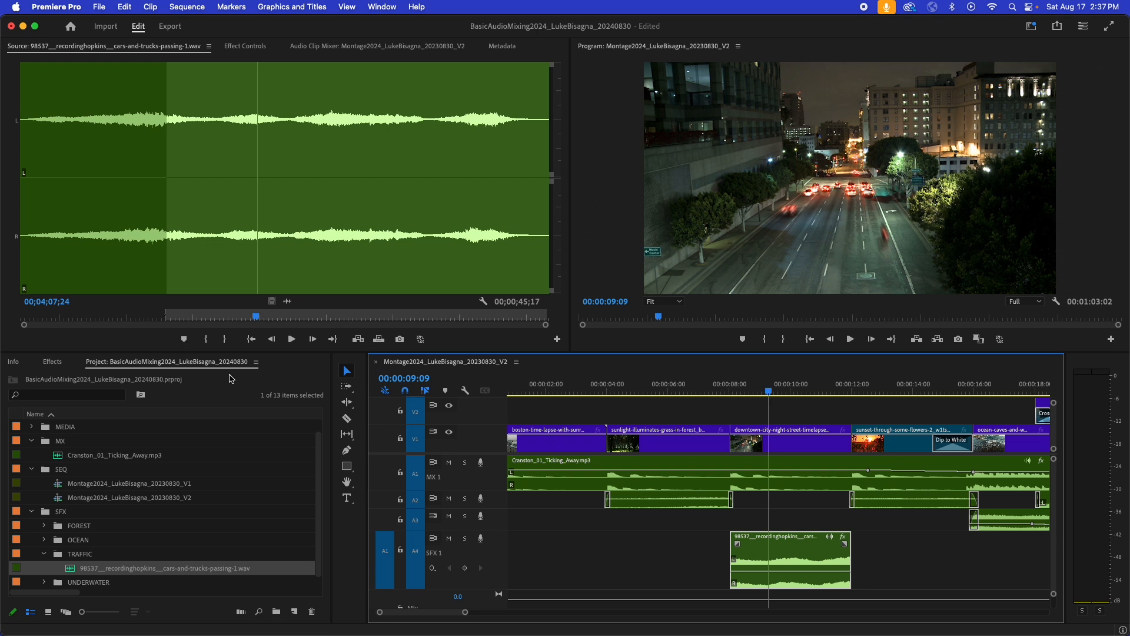
pyautogui.click(50, 361)
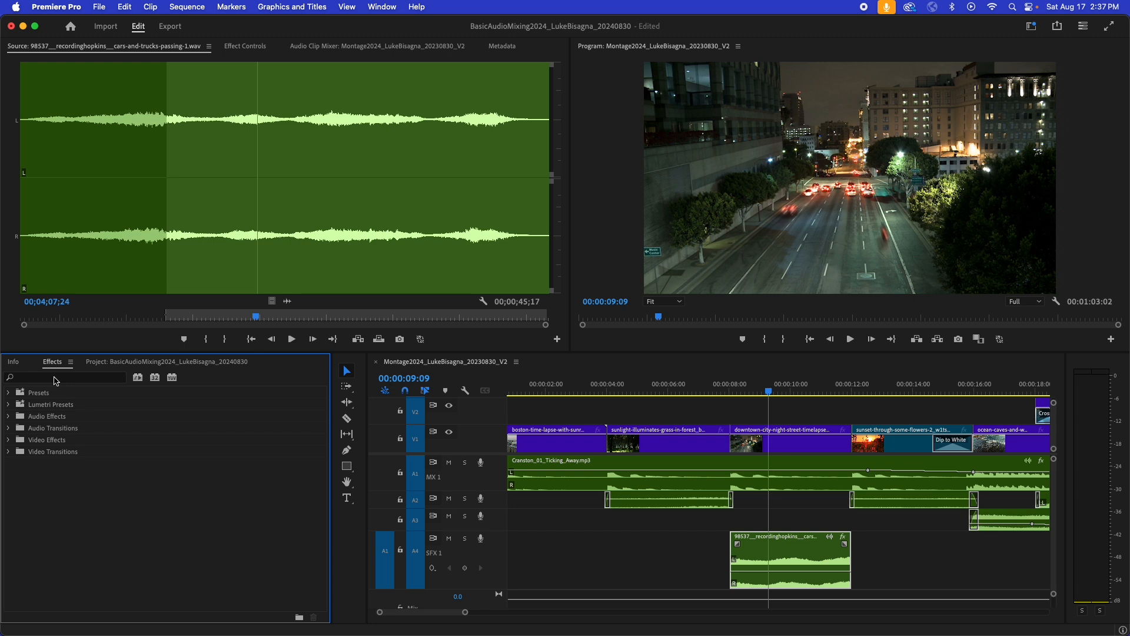
pyautogui.click(55, 380)
pyautogui.write('pitch')
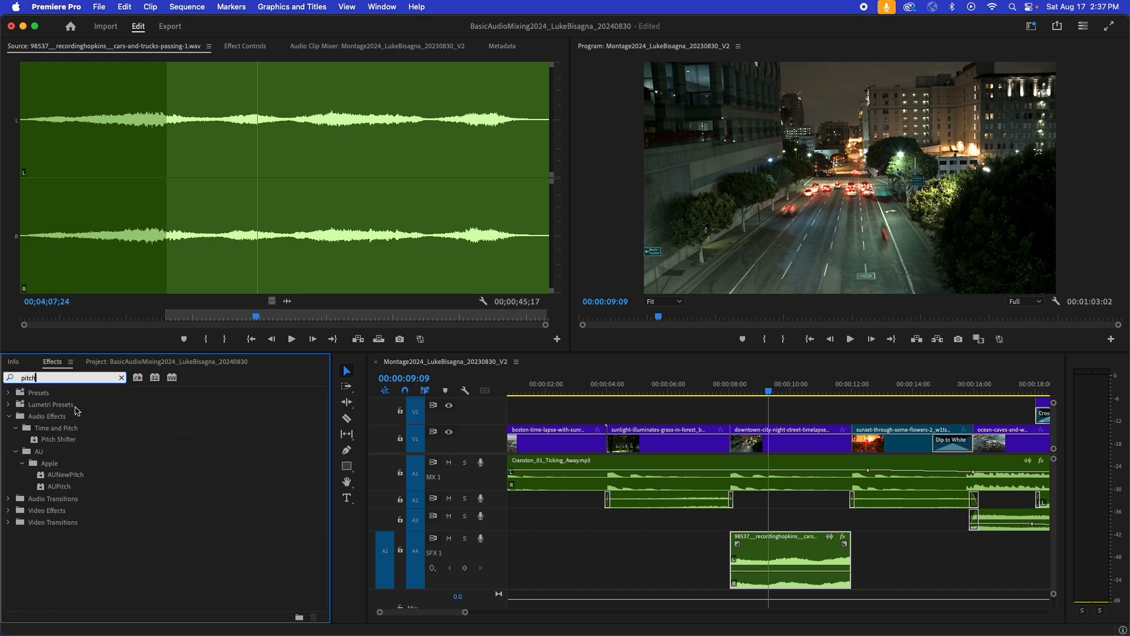
pyautogui.click(35, 442)
pyautogui.moveTo(34, 442); pyautogui.dragTo(794, 561)
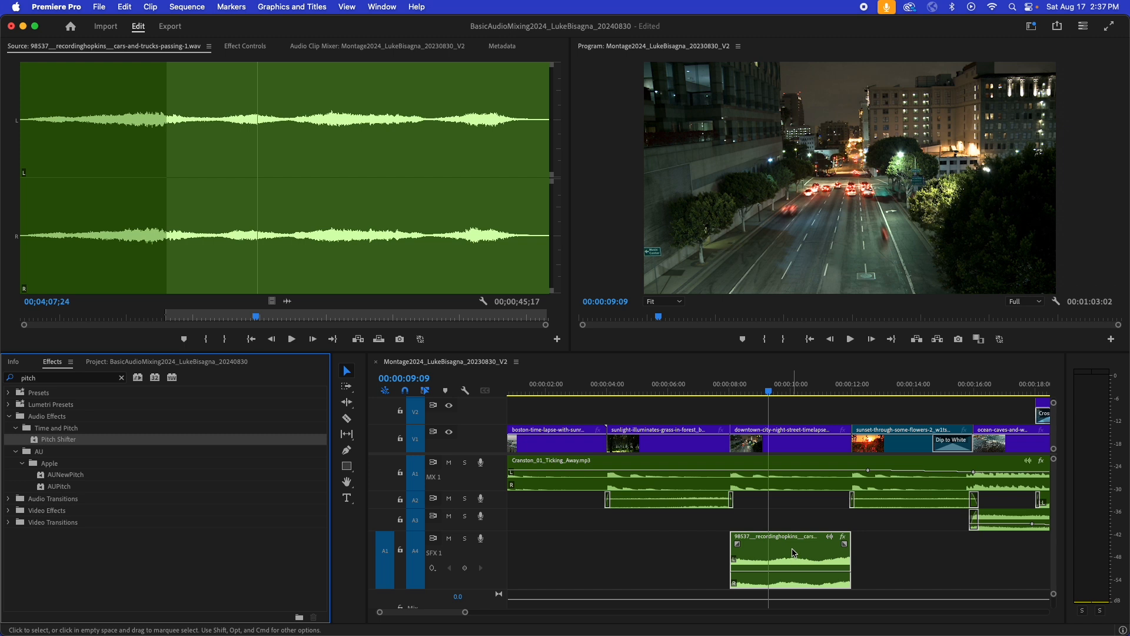
# Step: Open the Pitch Shifter's custom setup for the traffic clip and set Semi-tones to -8
pyautogui.click(246, 47)
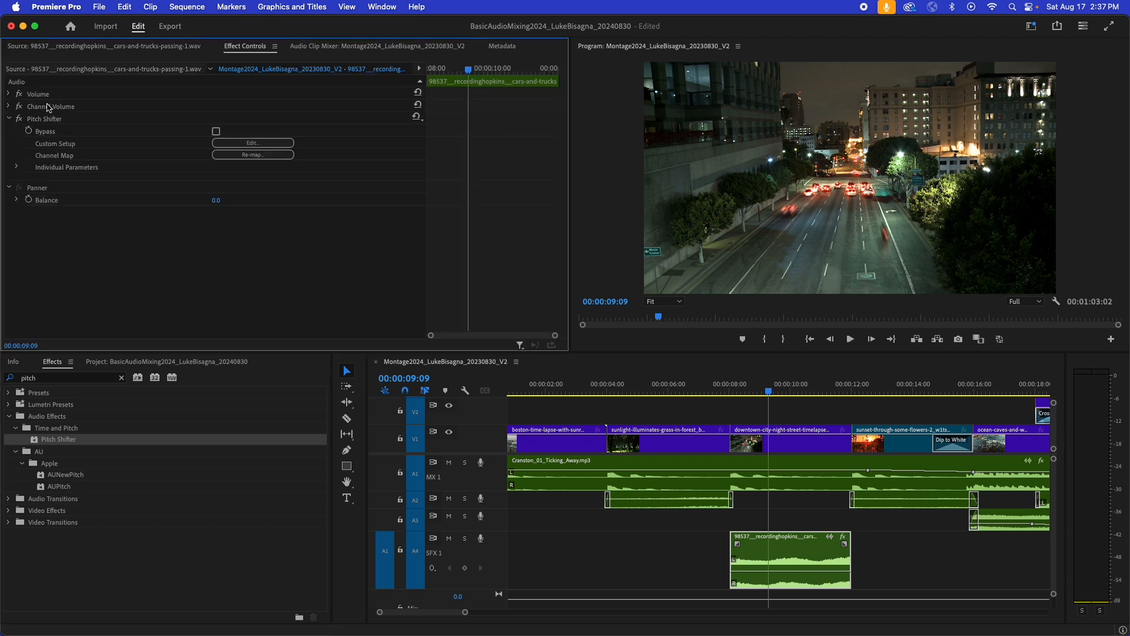
pyautogui.click(247, 144)
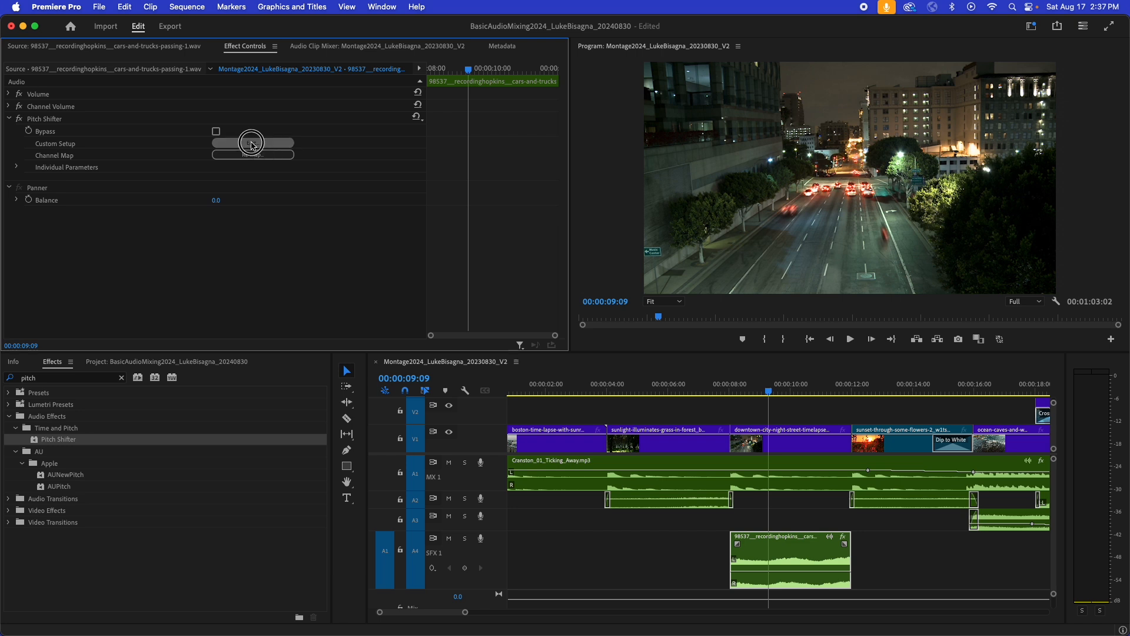
pyautogui.moveTo(528, 224); pyautogui.dragTo(383, 170)
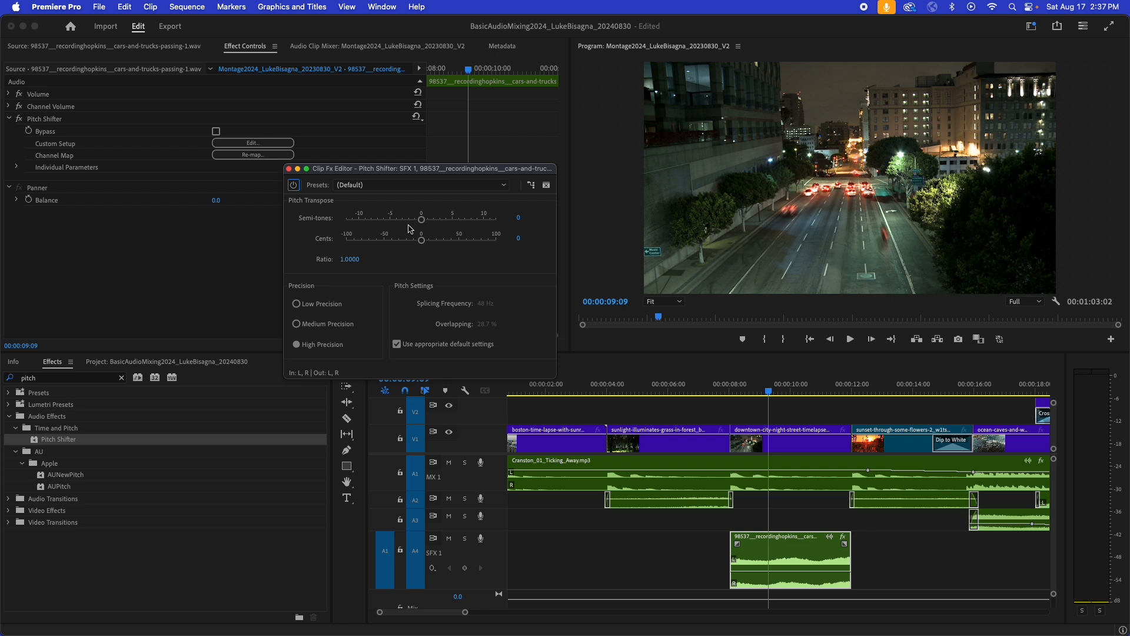
pyautogui.moveTo(423, 221); pyautogui.dragTo(403, 221)
pyautogui.moveTo(389, 222); pyautogui.dragTo(375, 222)
pyautogui.moveTo(419, 169); pyautogui.dragTo(383, 159)
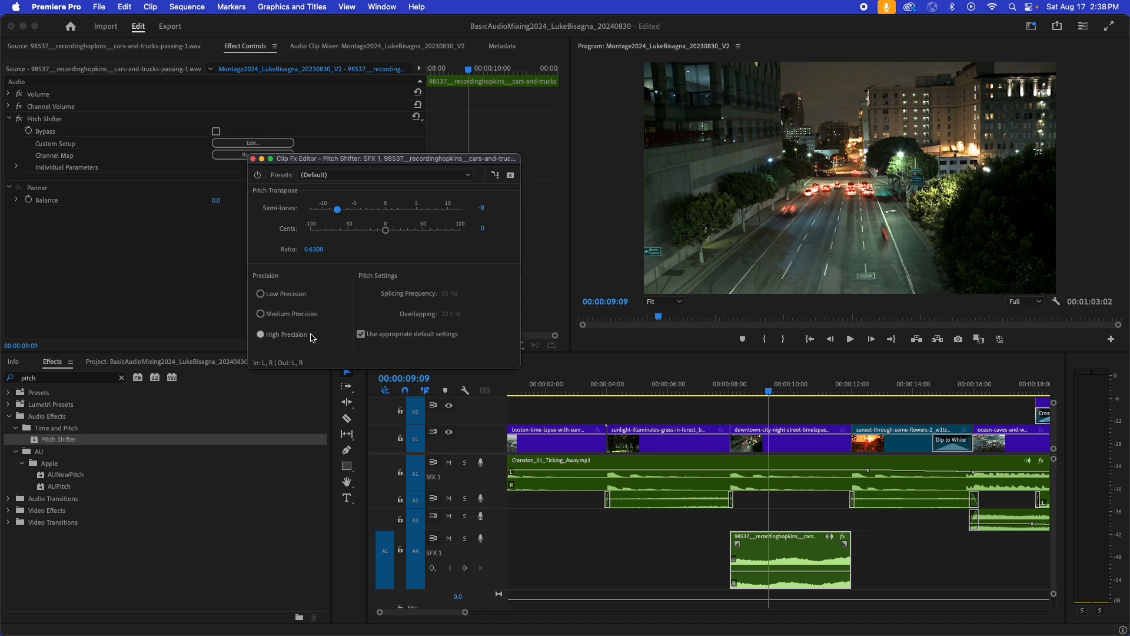
# Step: Play the sequence through the downtown clip to hear the pitch-shifted traffic sound with the music
pyautogui.click(712, 391)
pyautogui.press('space')
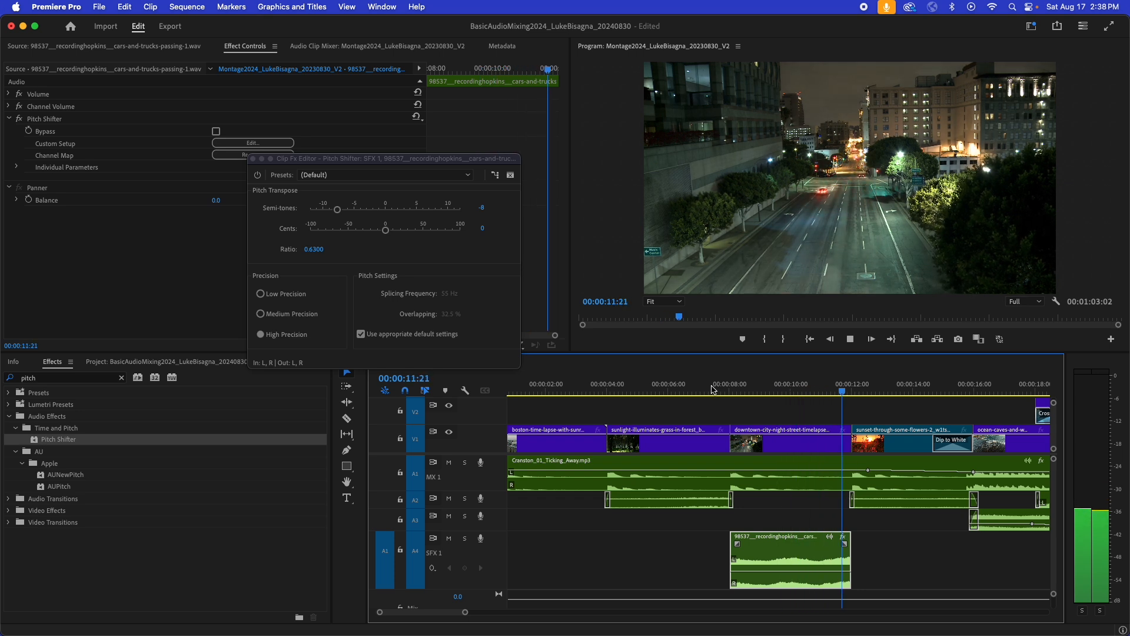
pyautogui.press('space')
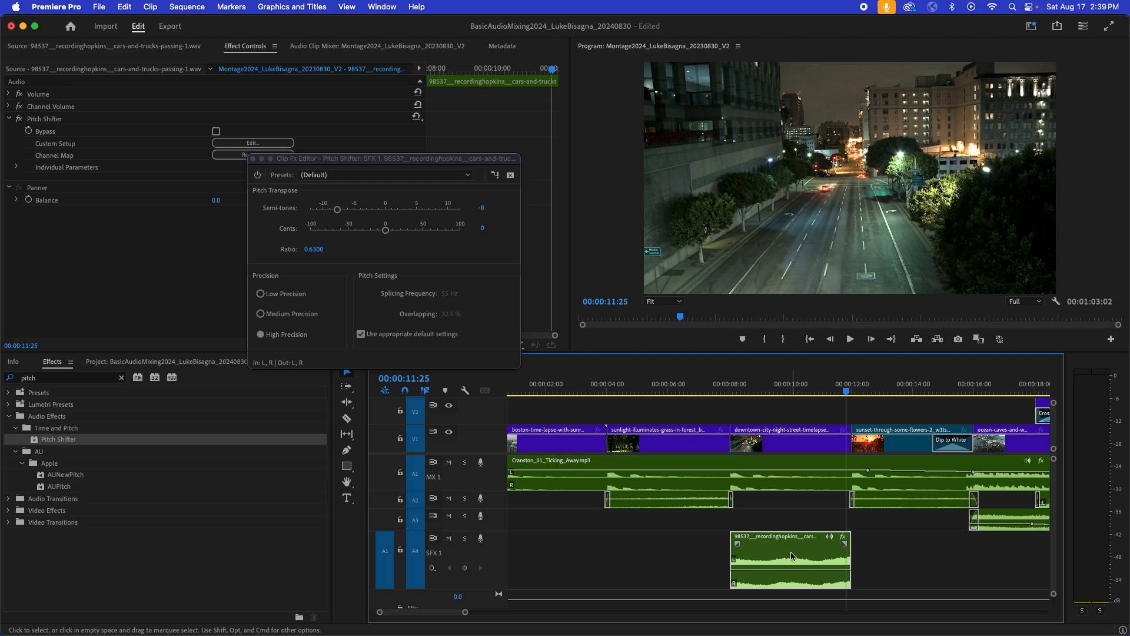
pyautogui.click(705, 392)
pyautogui.press('space')
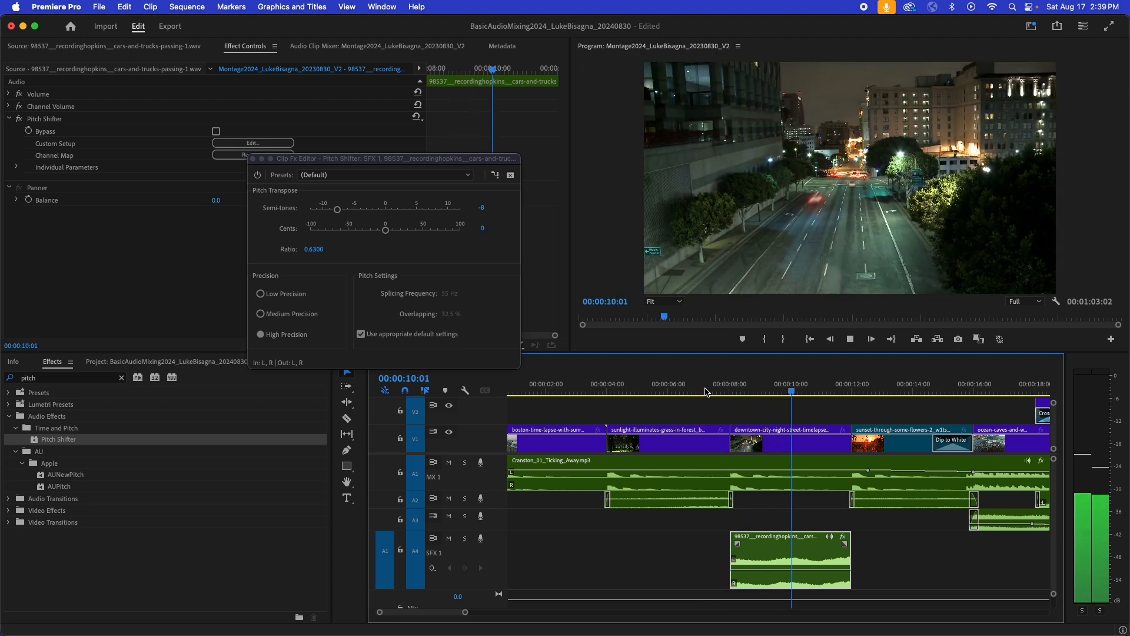
pyautogui.press('space')
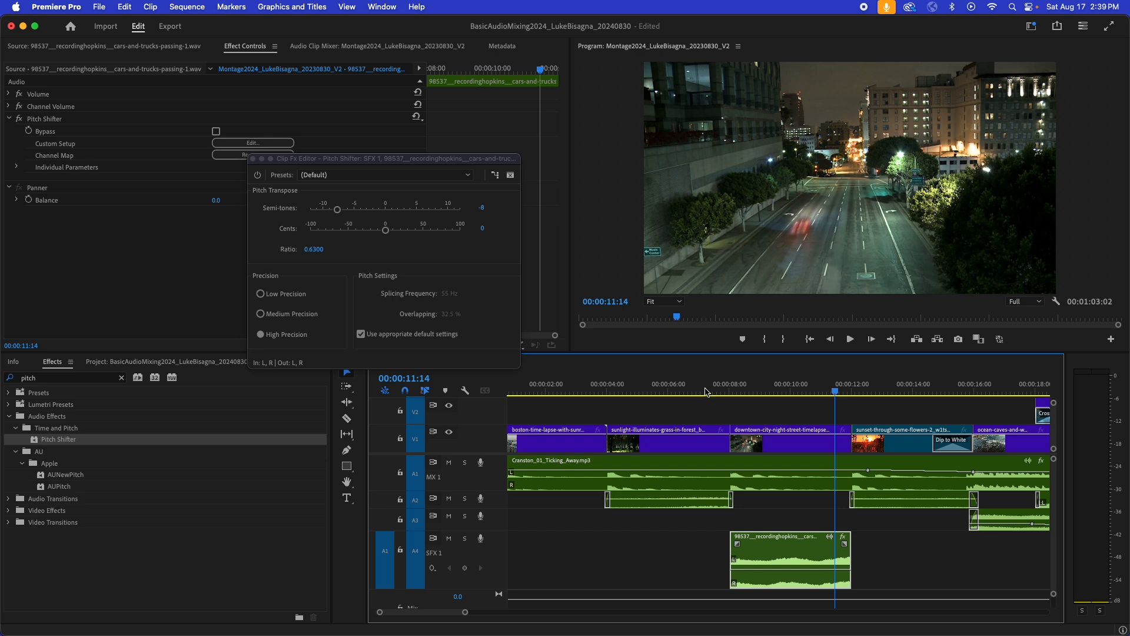
# Step: Extend the start of the traffic clip back to 00:00:07:29, in line with the start of the forest ambience fade on A2
pyautogui.click(730, 389)
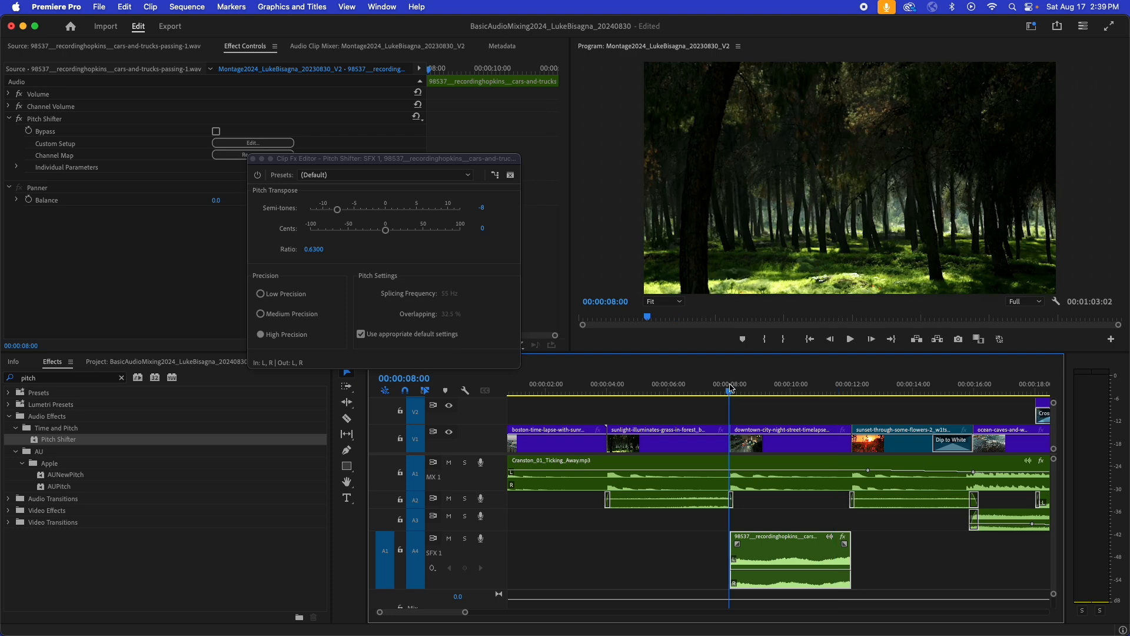
pyautogui.press('=')
pyautogui.press('=')
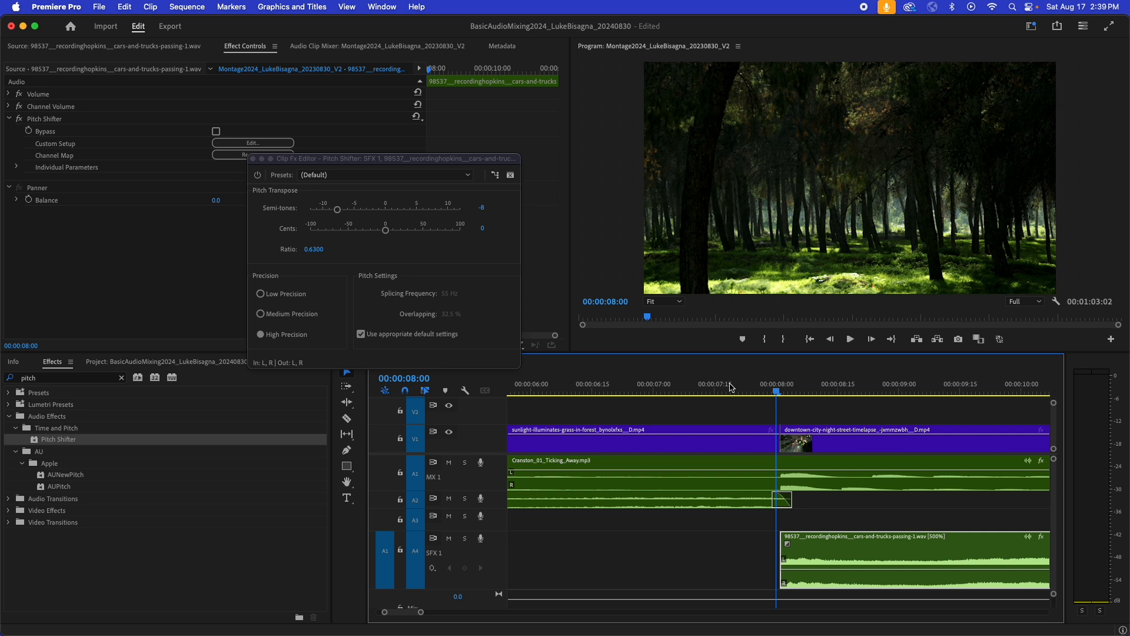
pyautogui.press('=')
pyautogui.press('=')
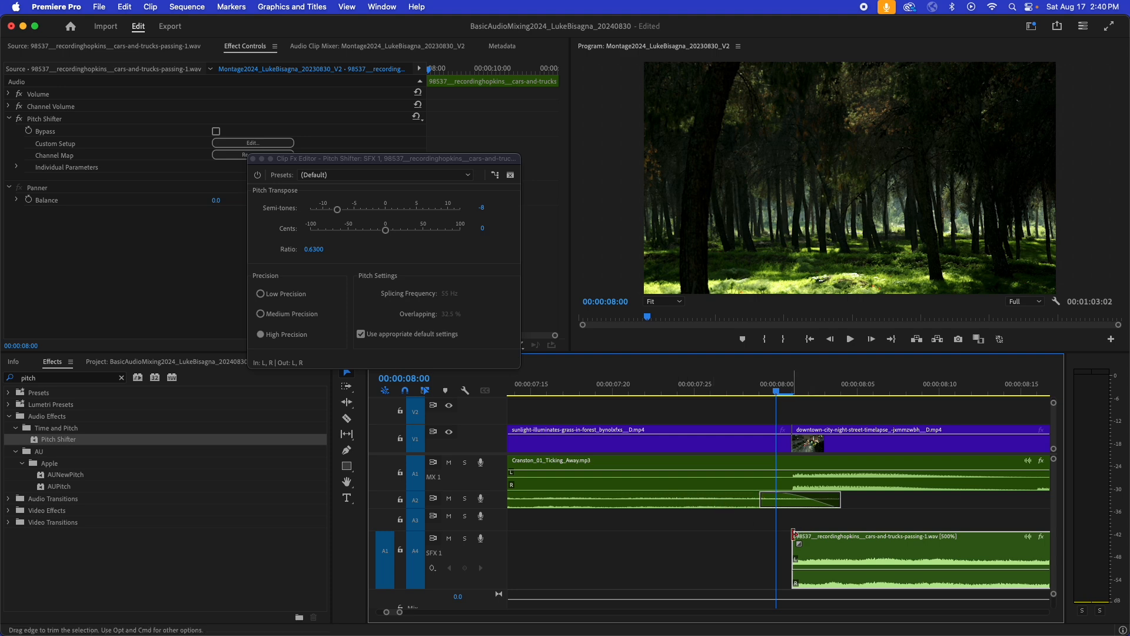
pyautogui.moveTo(794, 535); pyautogui.dragTo(761, 533)
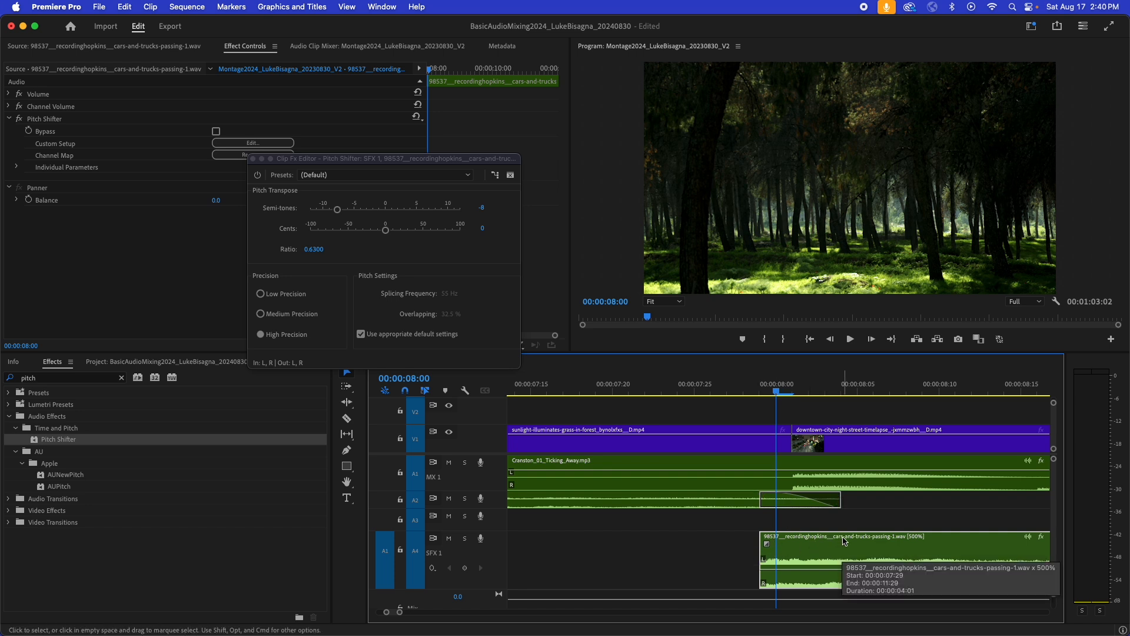
# Step: Try a default Constant Power fade-in of 5 frames at the start of the traffic clip and remove it
pyautogui.click(762, 562)
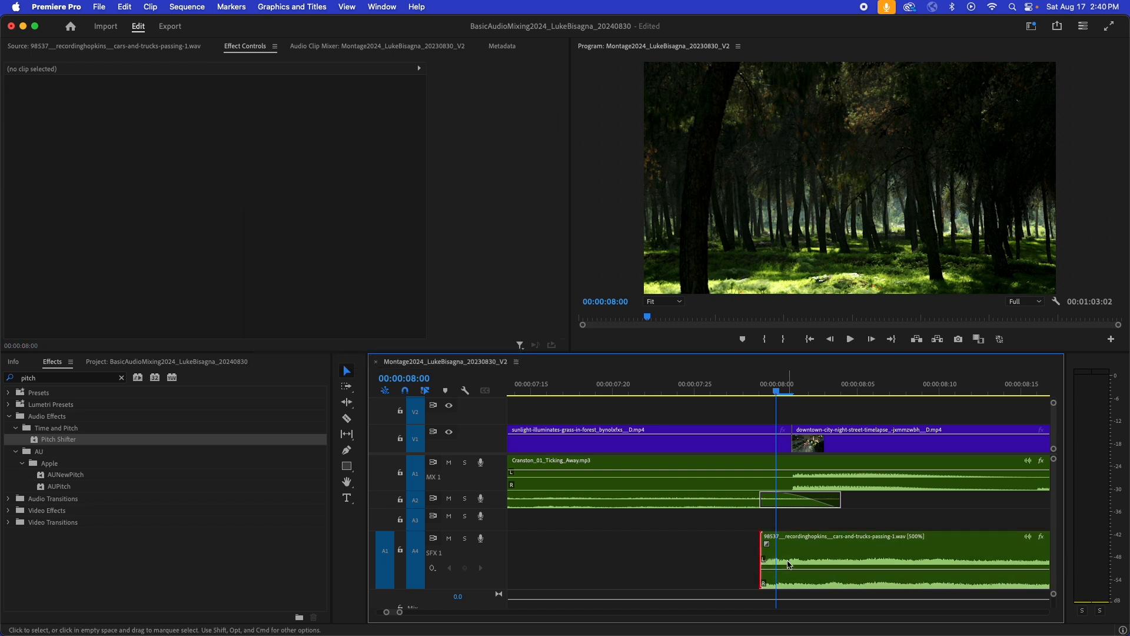
pyautogui.press('super+shift+d')
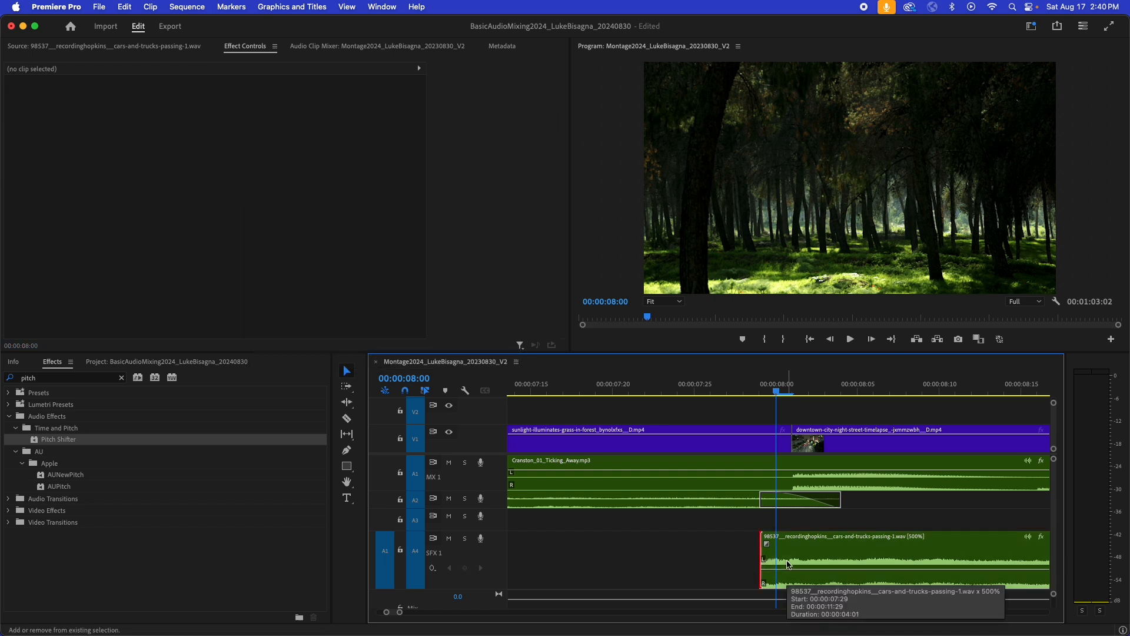
pyautogui.doubleClick(845, 556)
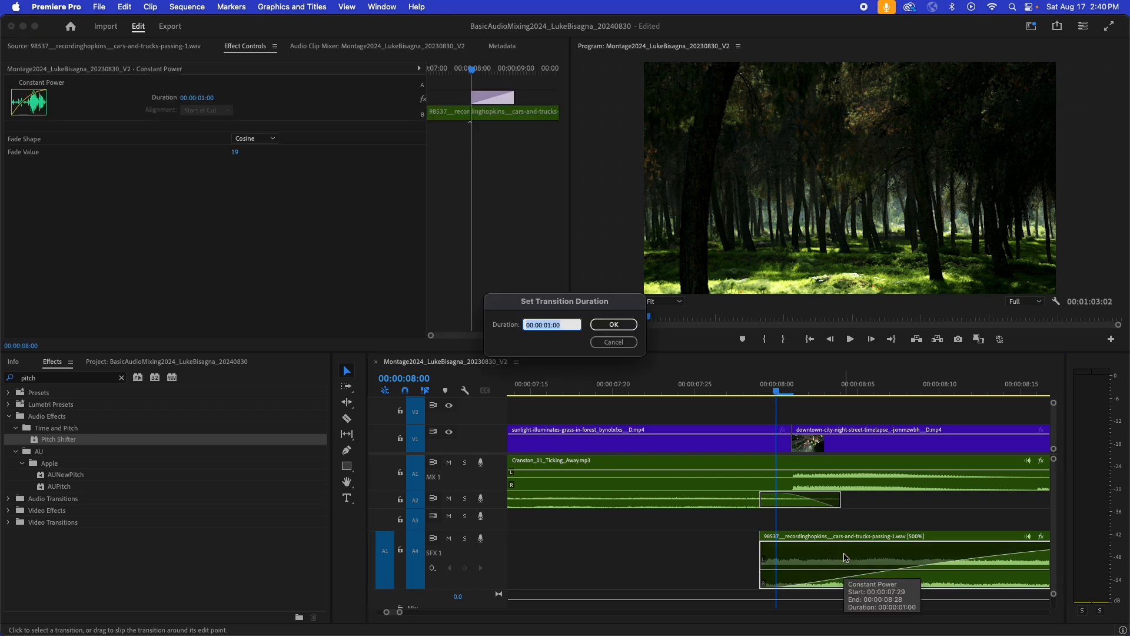
pyautogui.write('5')
pyautogui.press('Return')
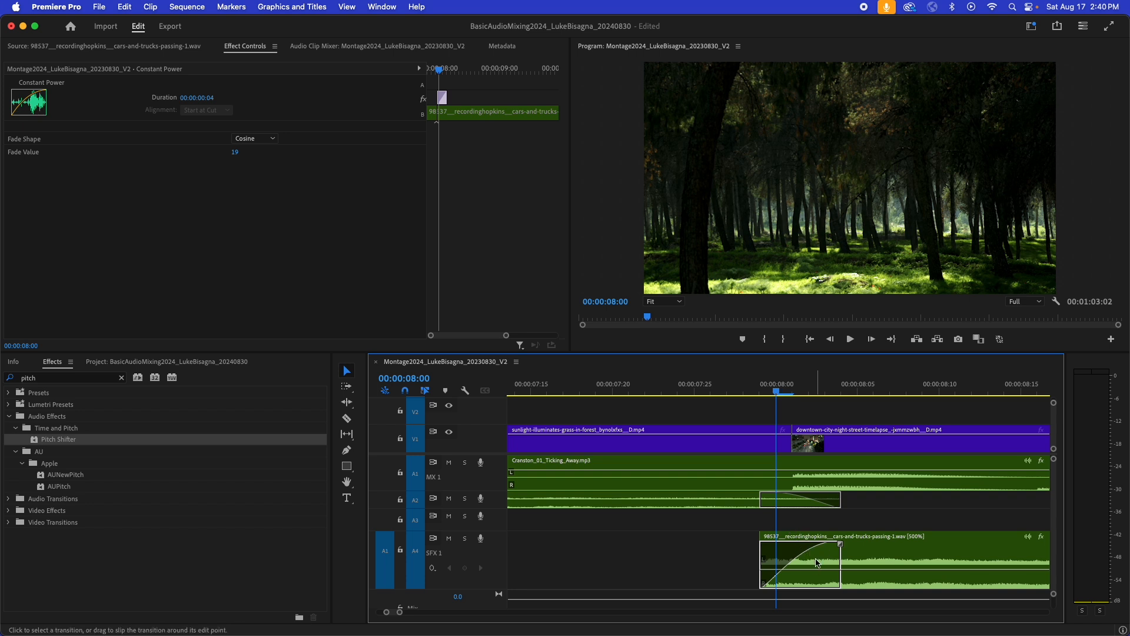
pyautogui.press('Delete')
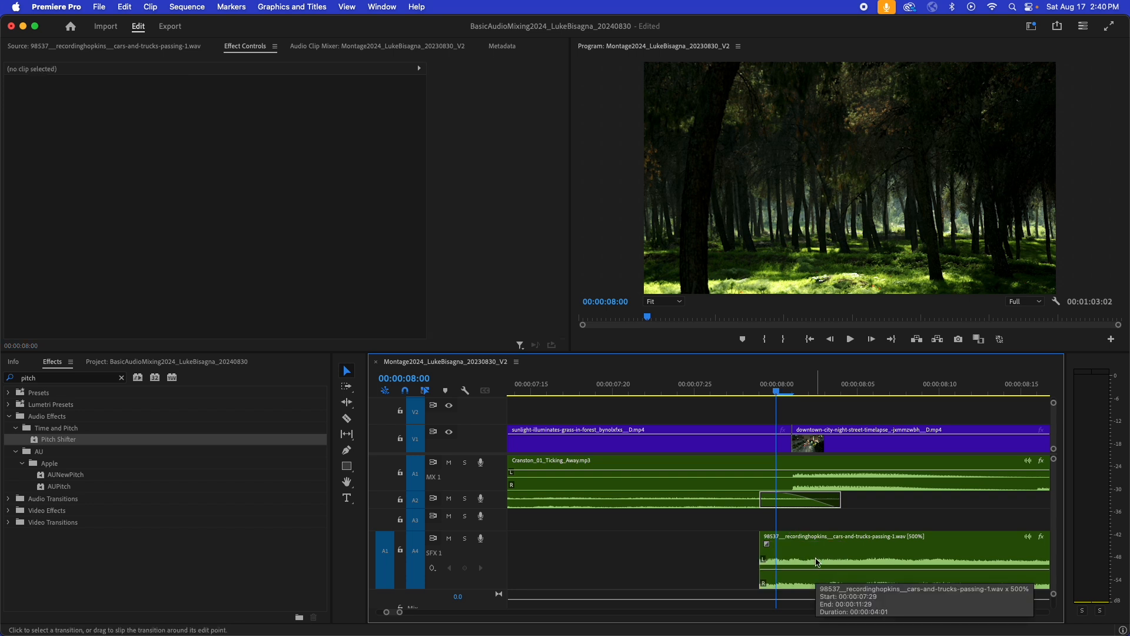
# Step: Copy the 5-frame Constant Power fade from the end of the forest ambience on A2 onto the start of the traffic clip
pyautogui.click(799, 501)
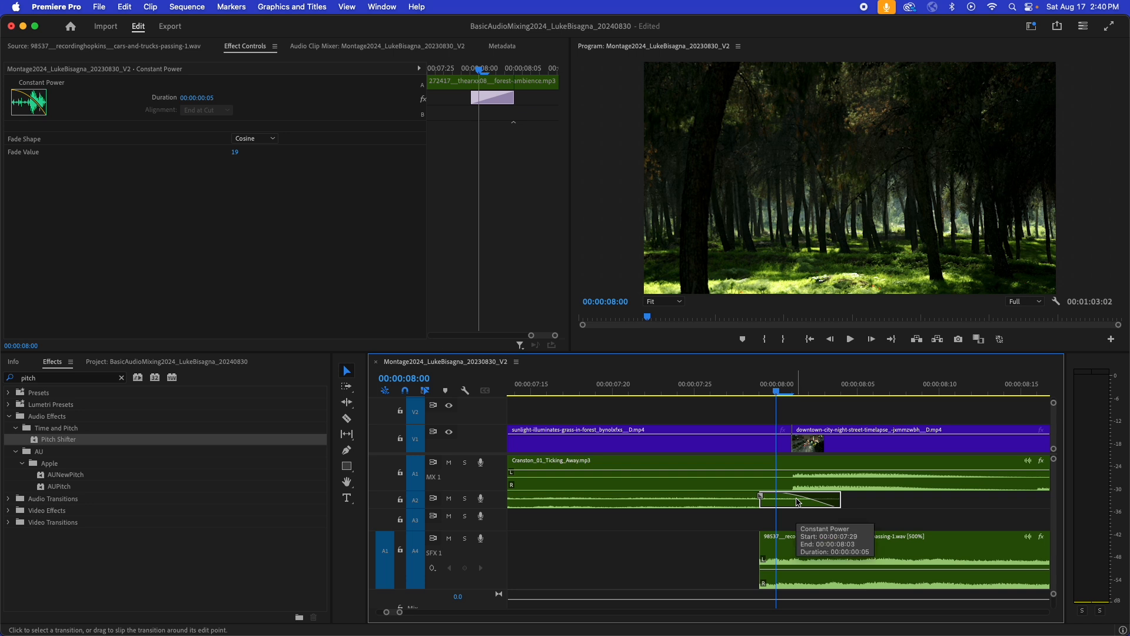
pyautogui.press('super+c')
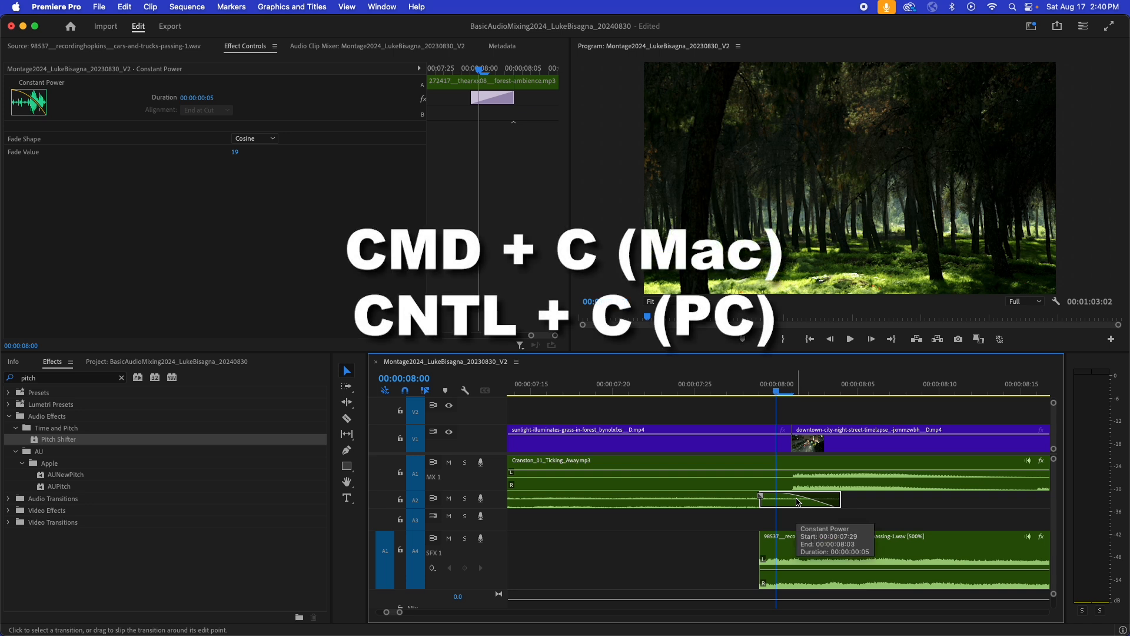
pyautogui.click(757, 550)
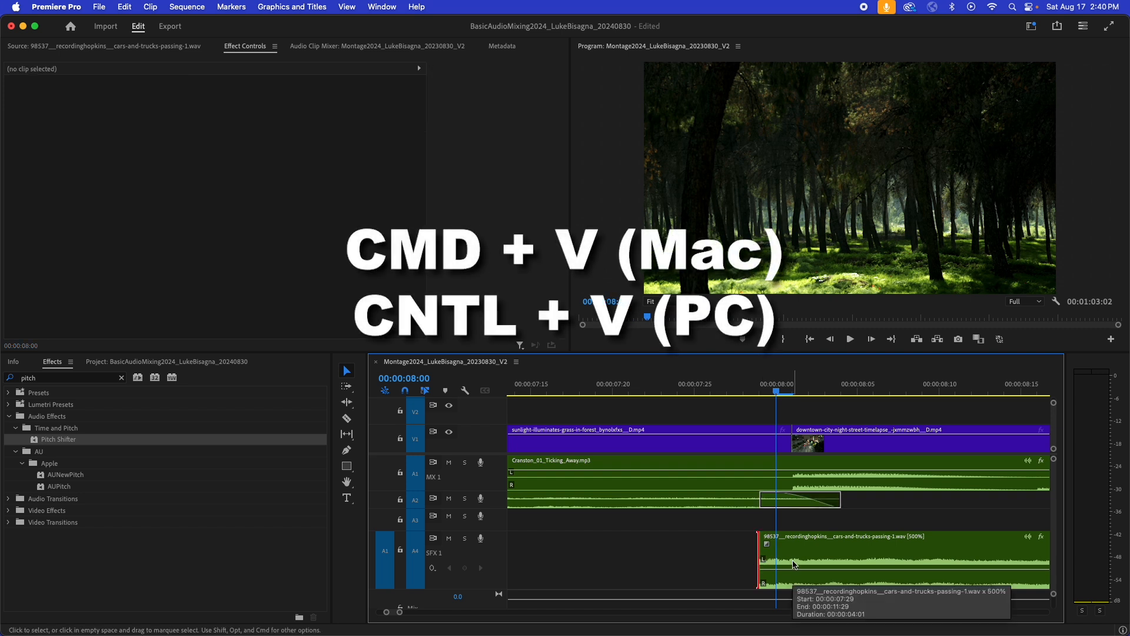
pyautogui.press('super+v')
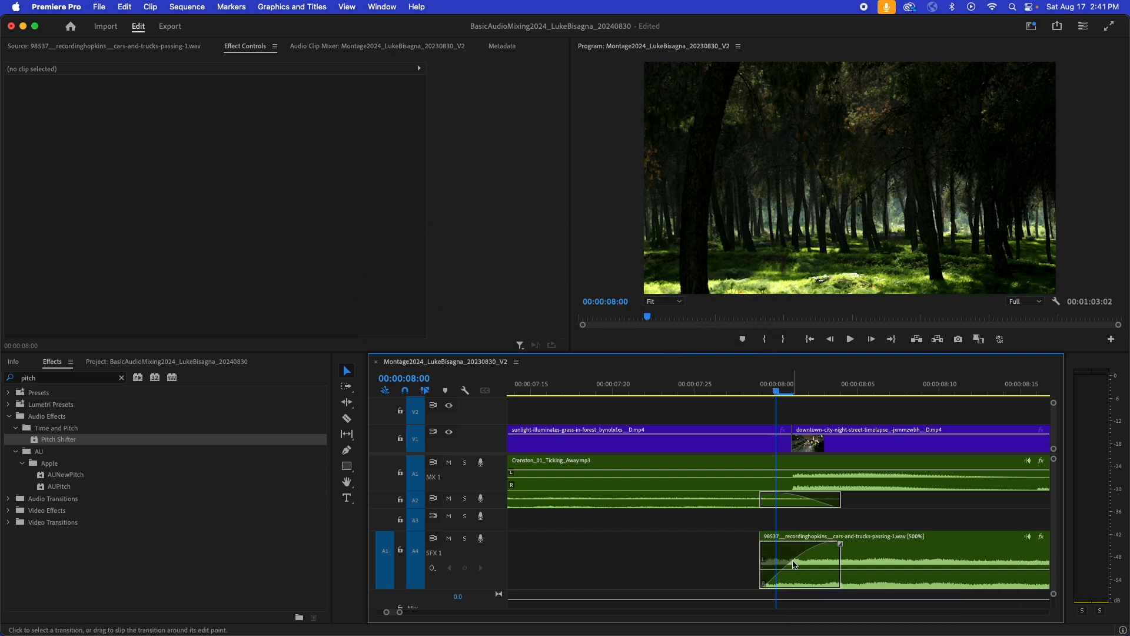
# Step: Extend the traffic clip's end about 3 frames past the downtown clip and add a 5-frame Constant Power fade-out there
pyautogui.scroll(-5, 797, 565)
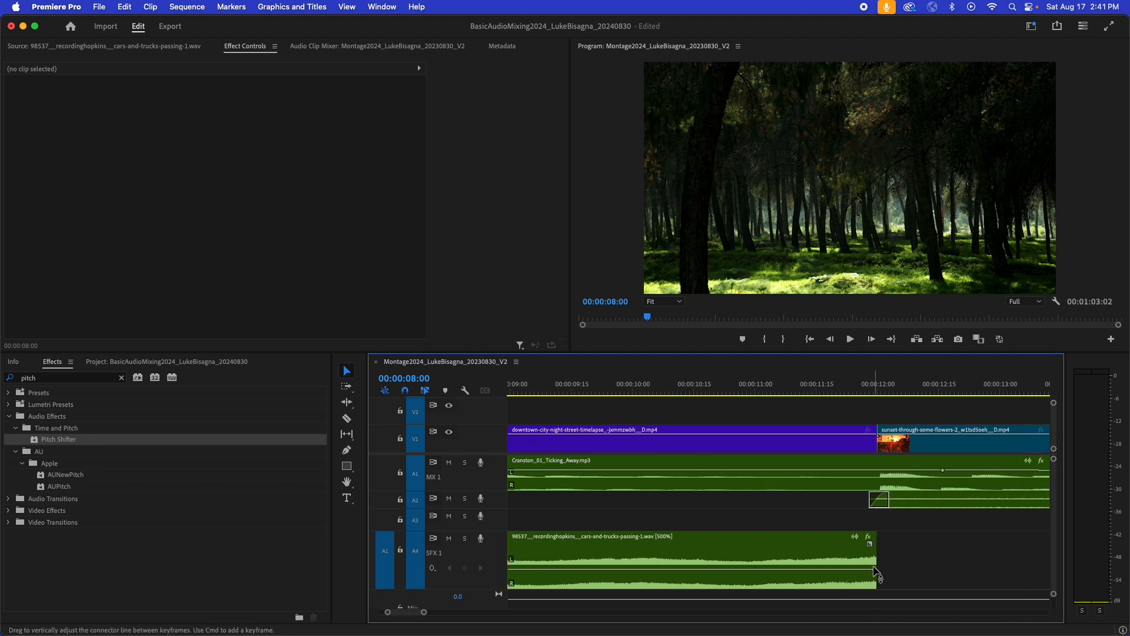
pyautogui.moveTo(873, 558); pyautogui.dragTo(889, 558)
pyautogui.click(884, 505)
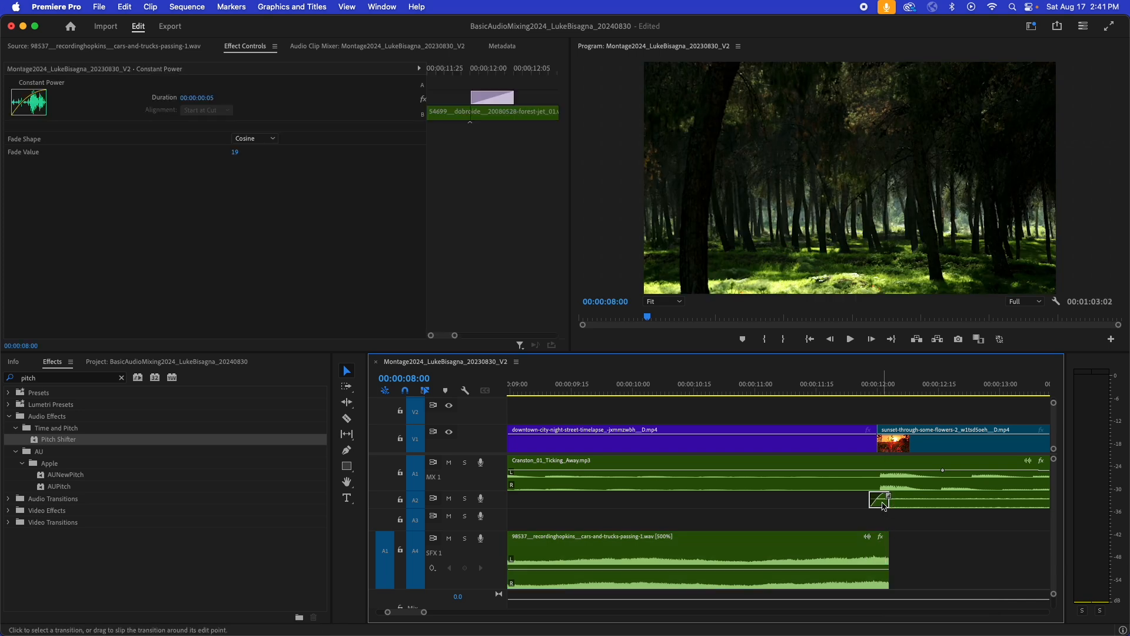
pyautogui.click(886, 554)
pyautogui.press('super+shift+d')
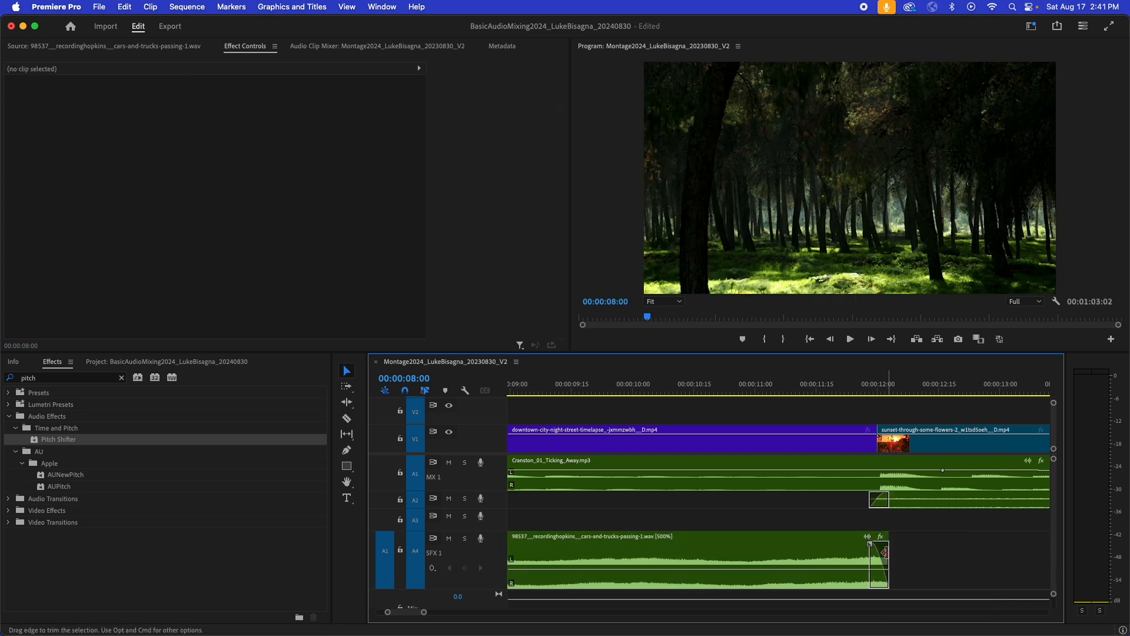
# Step: Play the sequence from just before the downtown clip into the sunset clip to hear the traffic sound's fades
pyautogui.press('-')
pyautogui.press('-')
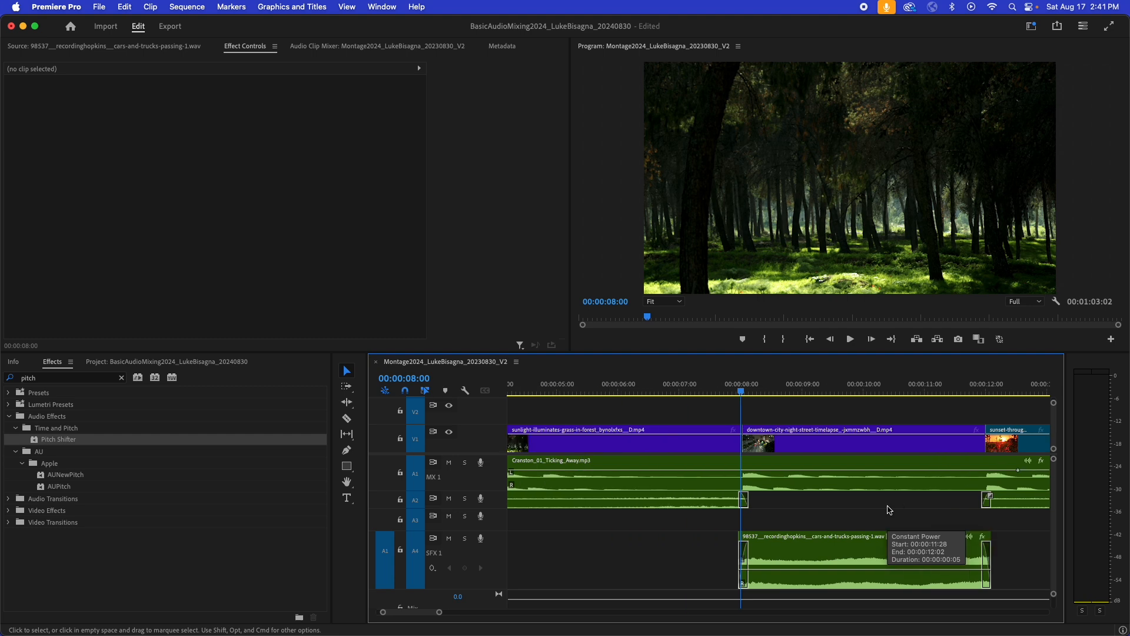
pyautogui.click(689, 392)
pyautogui.press('space')
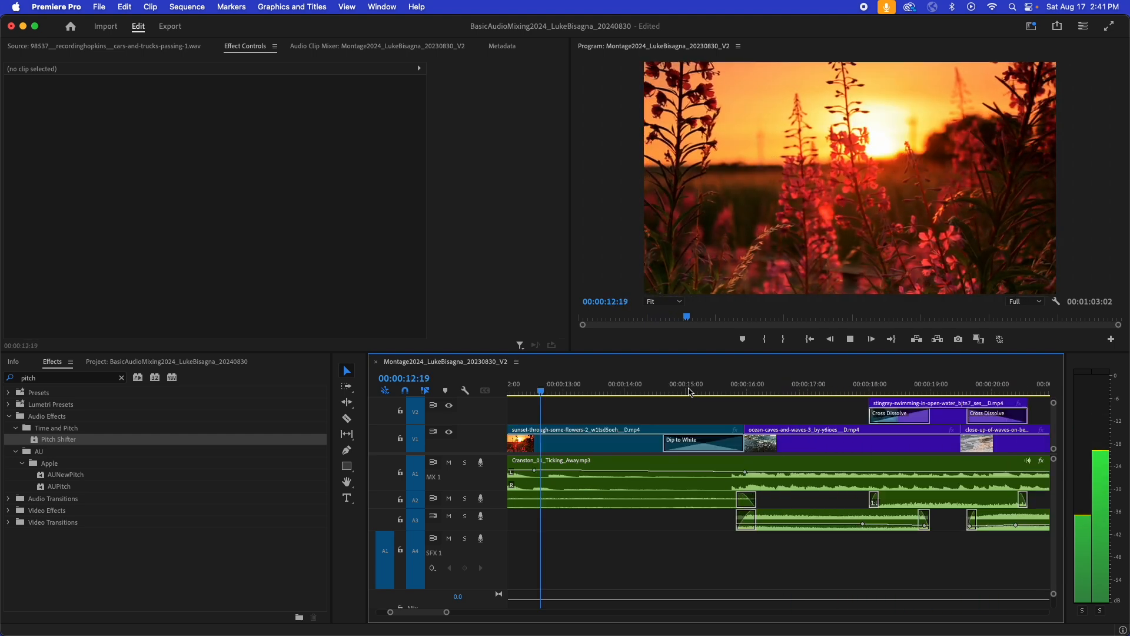
pyautogui.press('space')
# Step: Fit the whole sequence in the timeline, and view its first frame and the frame at 00:00:38:09
pyautogui.scroll(5, 690, 392)
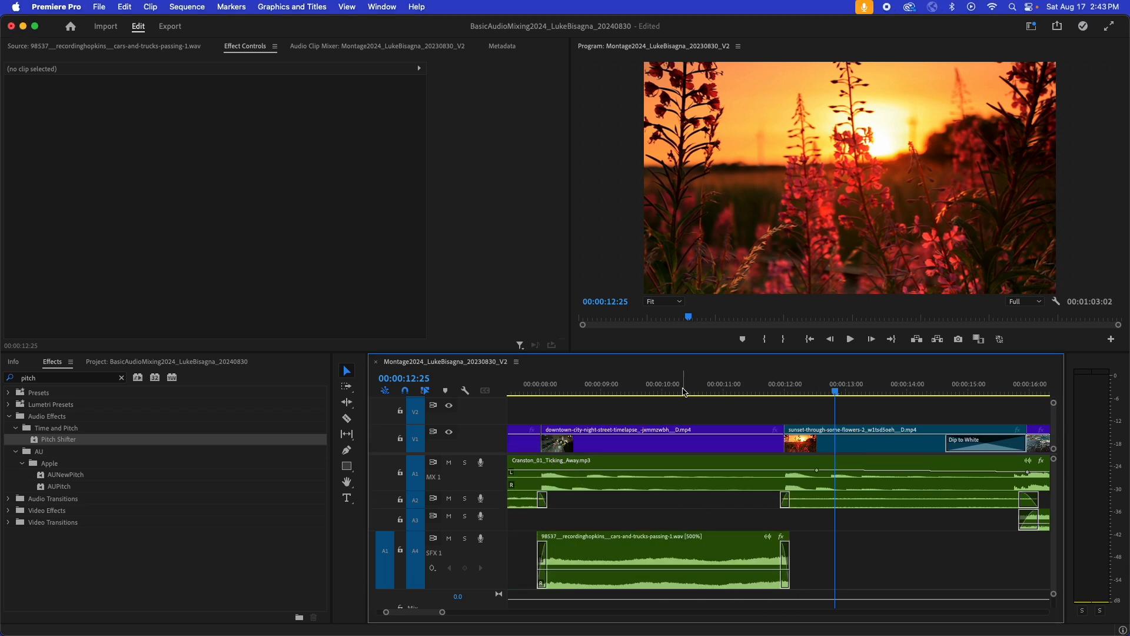
pyautogui.press('\\')
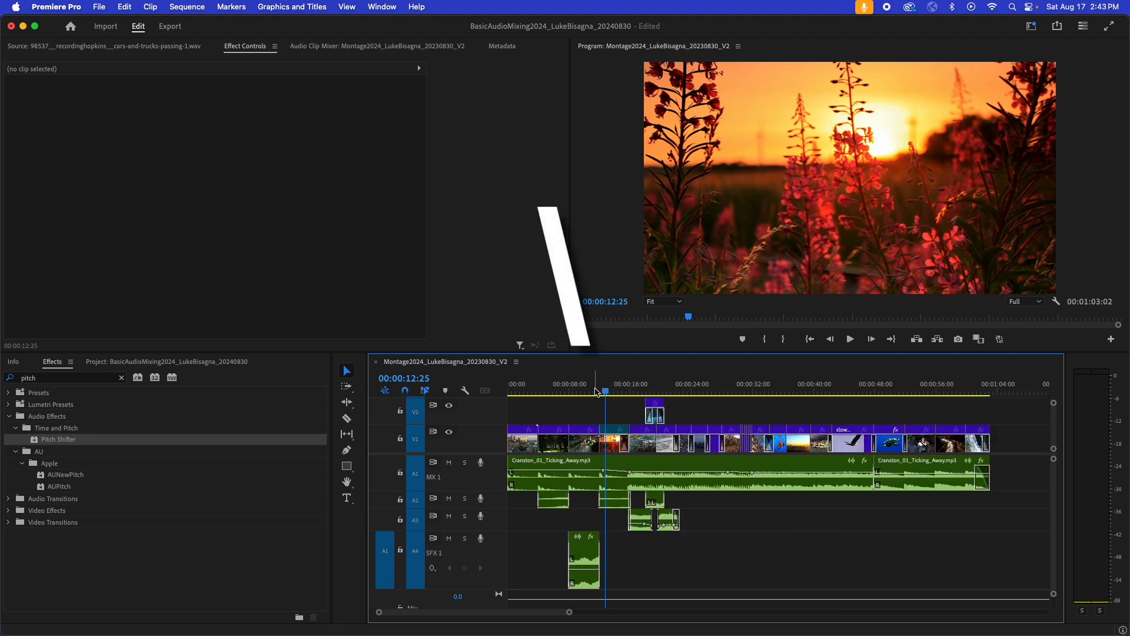
pyautogui.moveTo(597, 391); pyautogui.dragTo(497, 399)
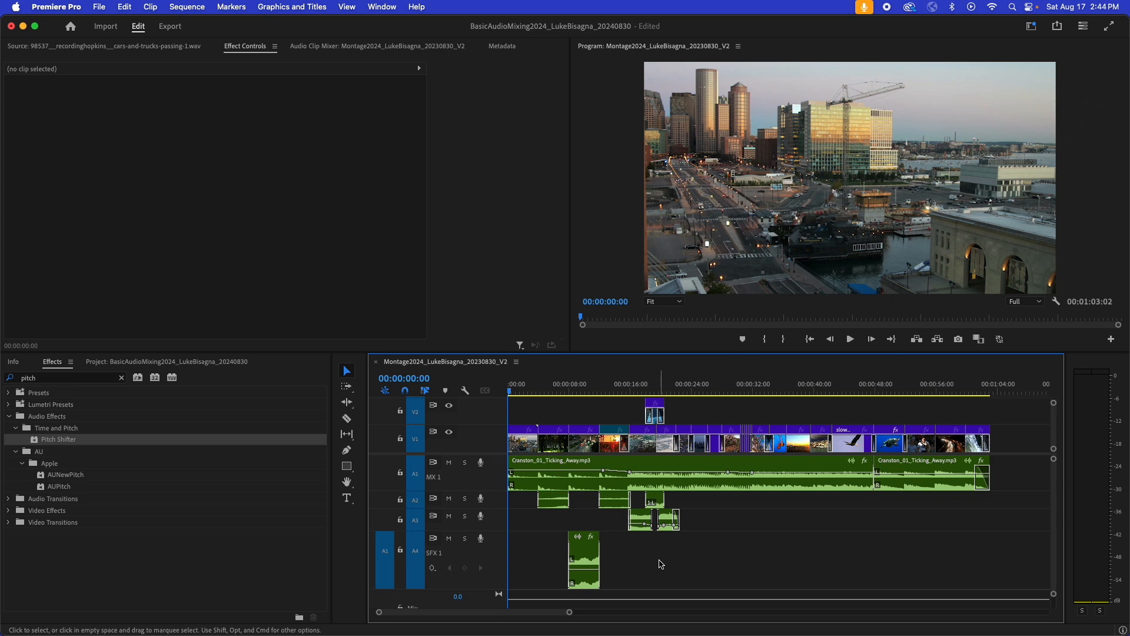
pyautogui.click(800, 391)
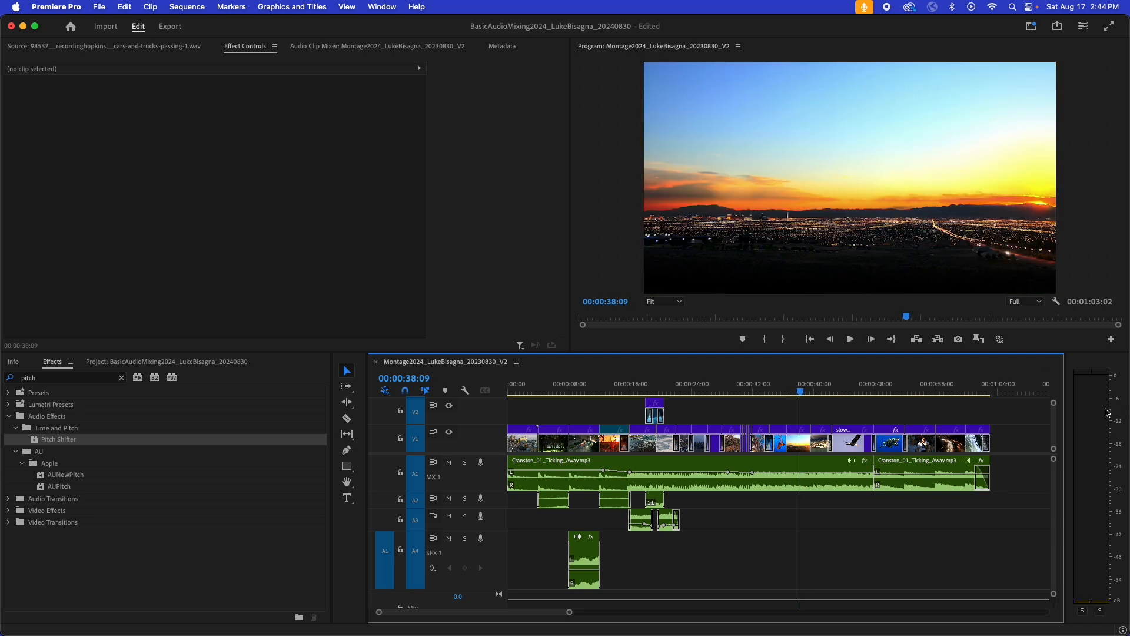